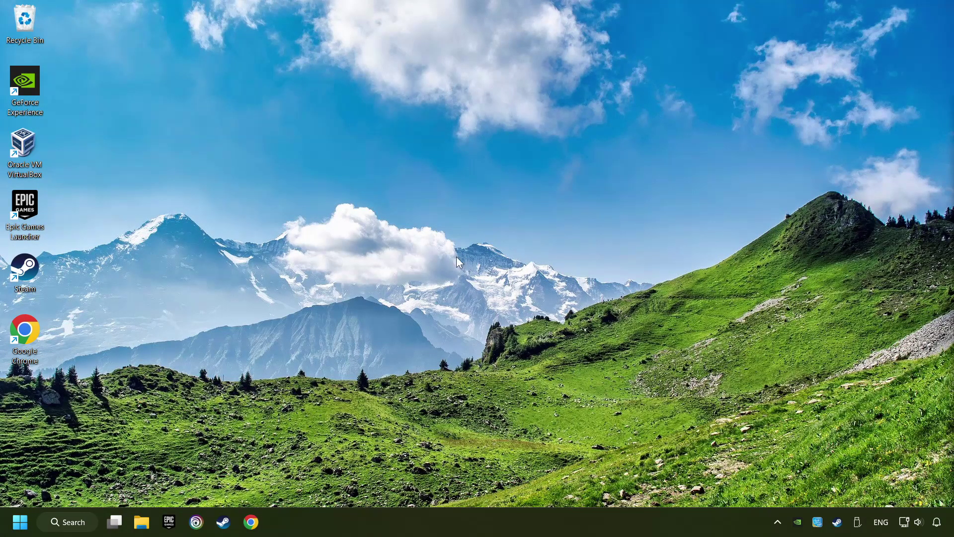
# Search Windows for 'device manager' and open Device Manager
pyautogui.click(67, 522)
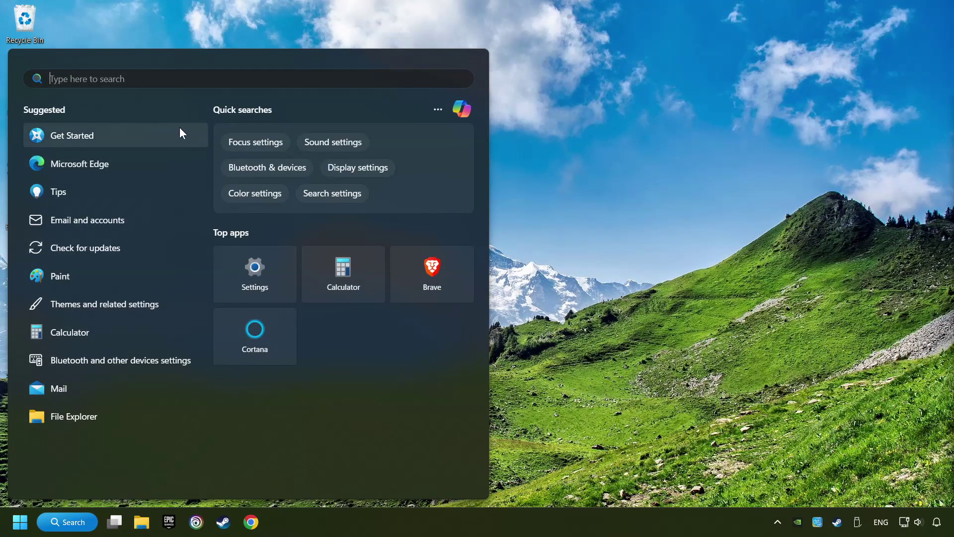
pyautogui.write('device m')
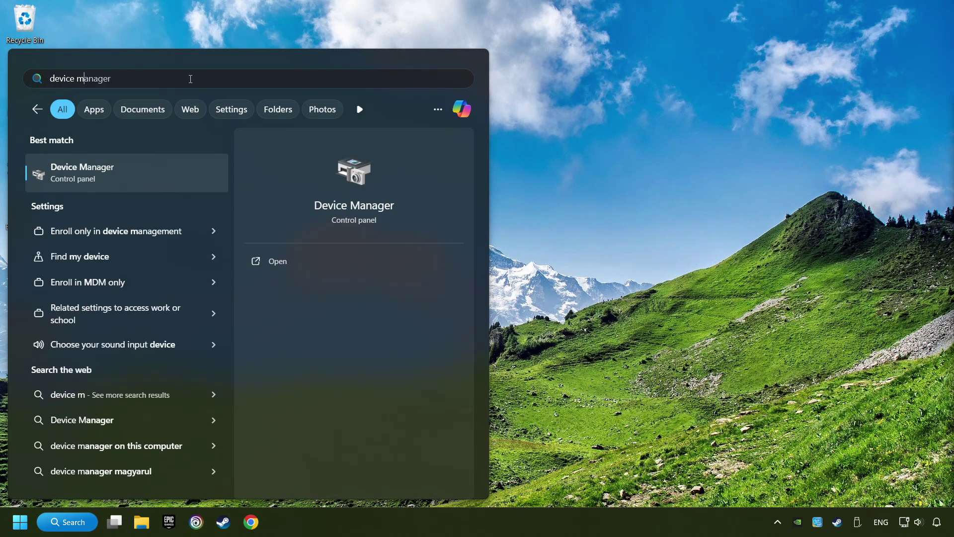
pyautogui.write('anager')
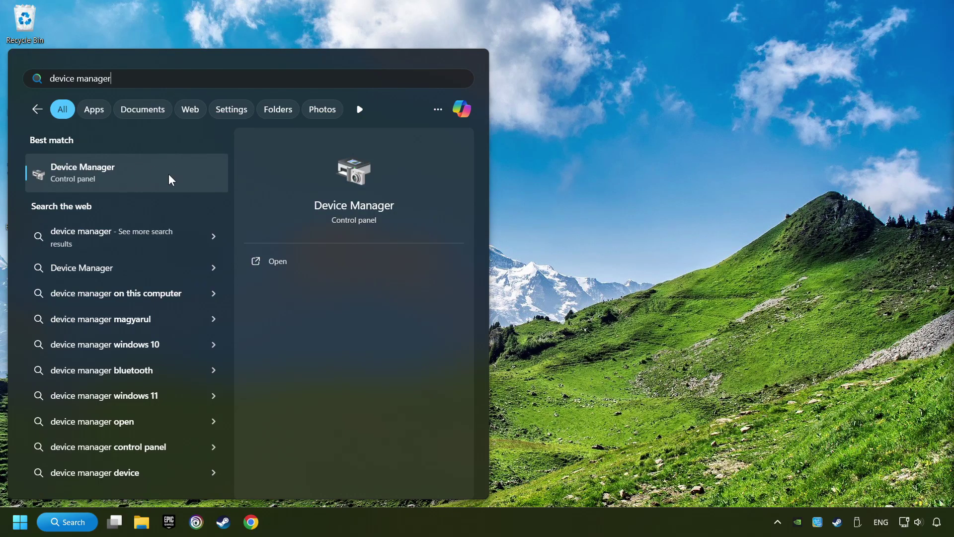
pyautogui.click(198, 174)
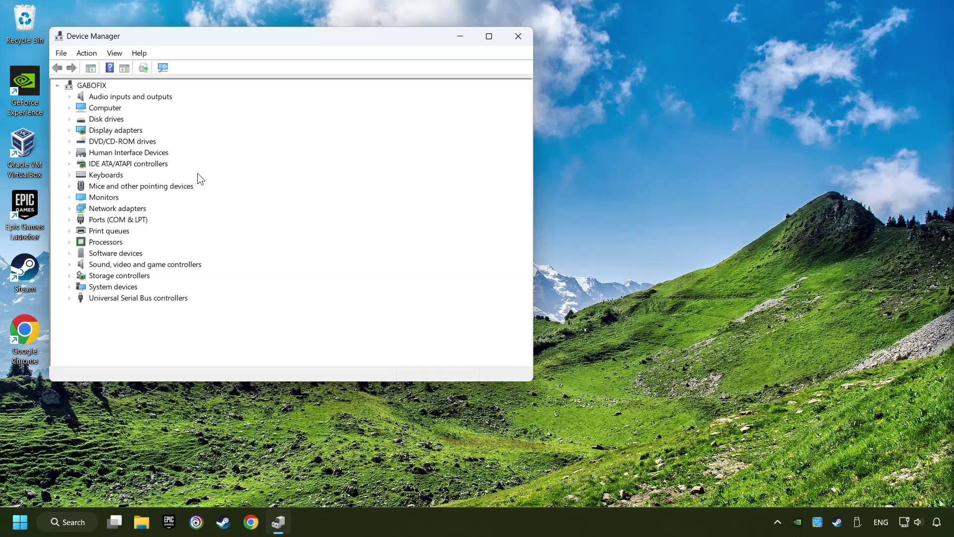
# Run an automatic driver search for the NVIDIA GeForce GTX 1050 Ti under Display adapters
pyautogui.moveTo(267, 40); pyautogui.dragTo(422, 98)
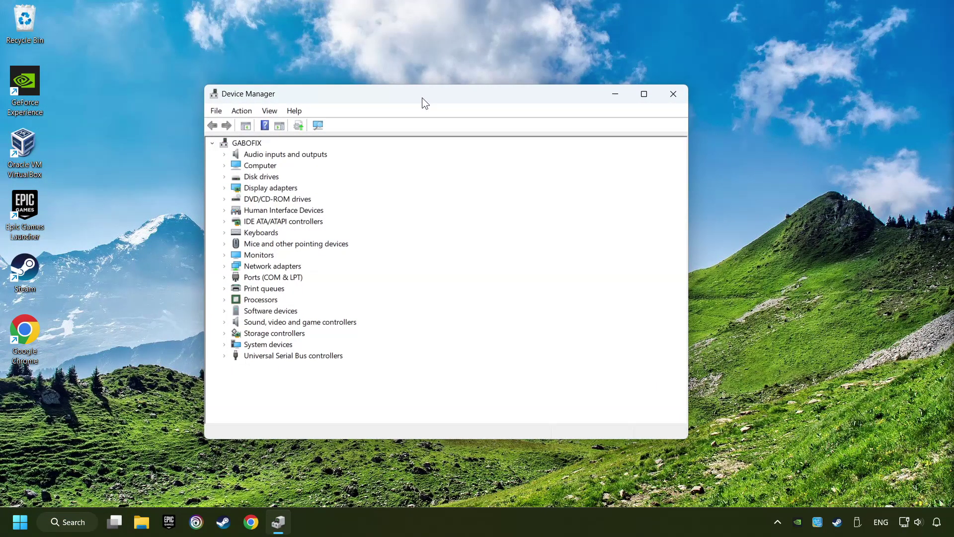
pyautogui.click(238, 189)
pyautogui.click(225, 189)
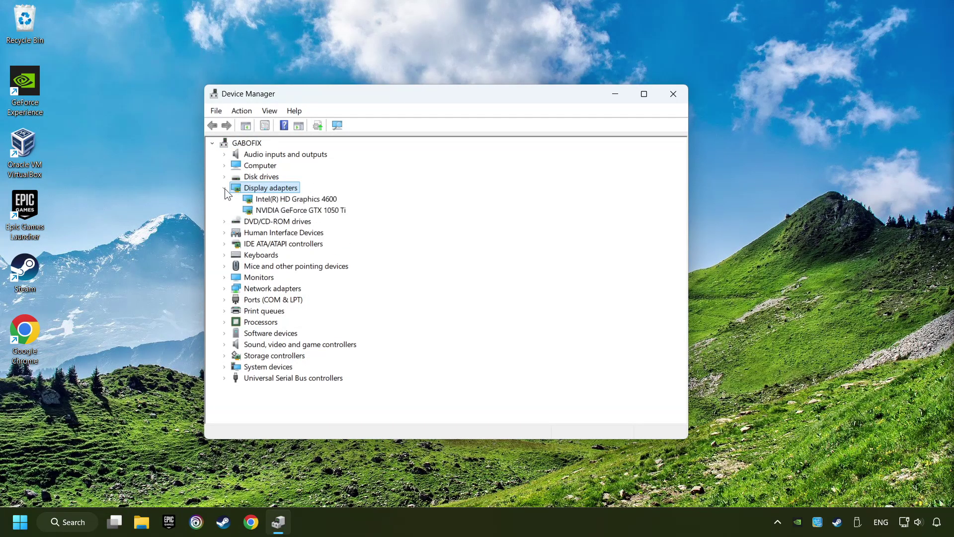
pyautogui.click(250, 212)
pyautogui.rightClick(297, 210)
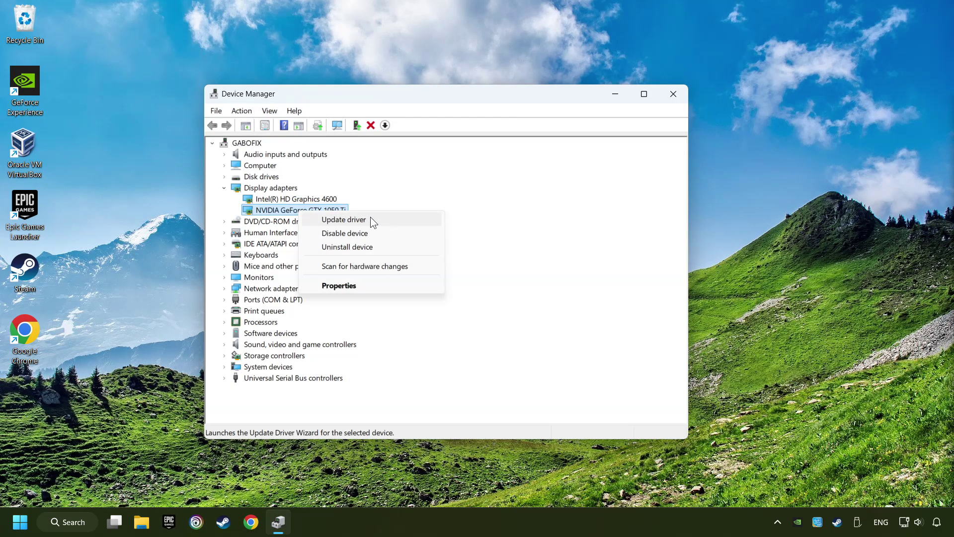
pyautogui.click(382, 219)
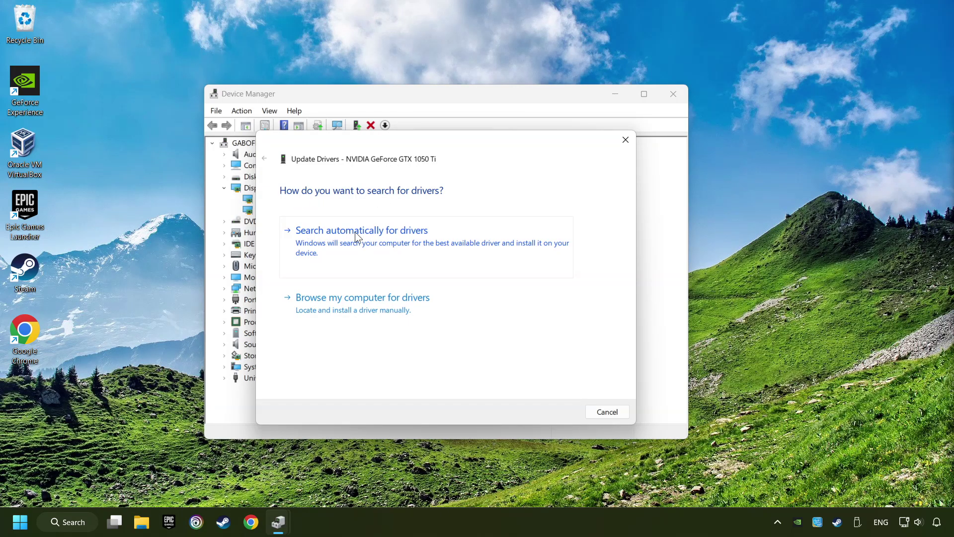
pyautogui.click(373, 237)
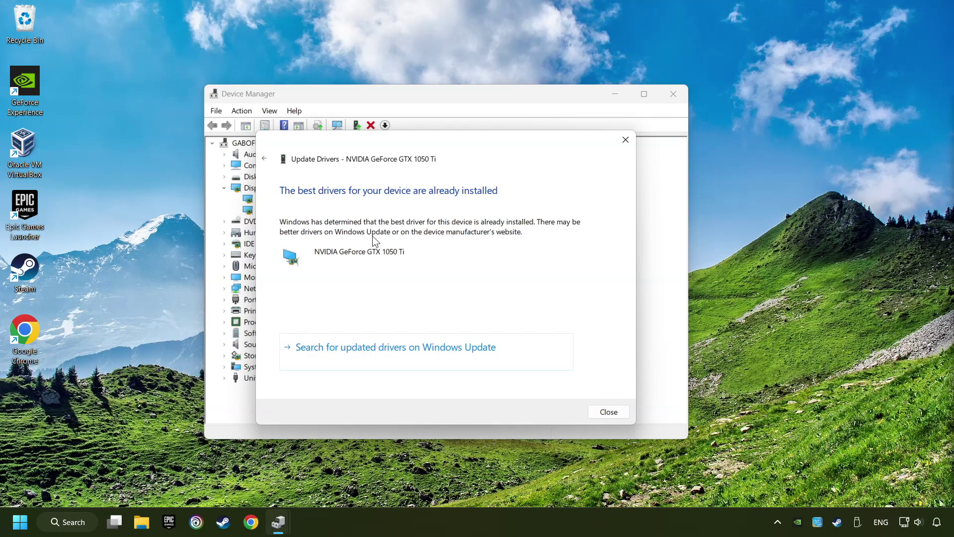
pyautogui.click(616, 413)
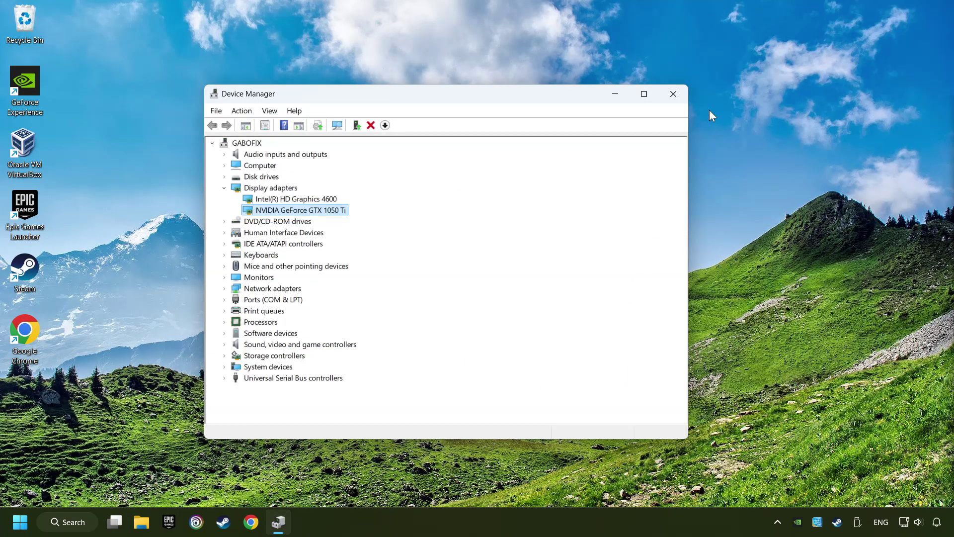
# Close Device Manager and search Chrome for 'nvidia geforce driver download'
pyautogui.click(675, 97)
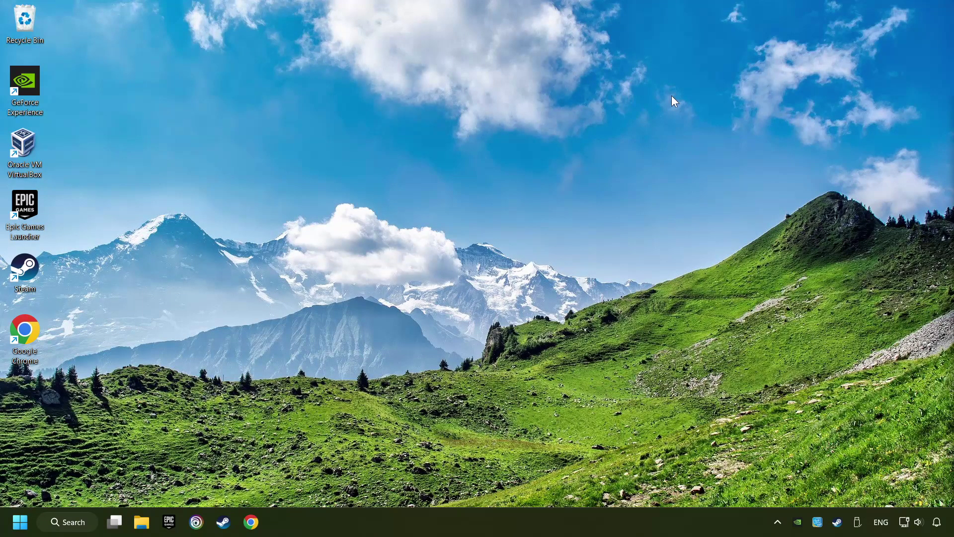
pyautogui.click(251, 522)
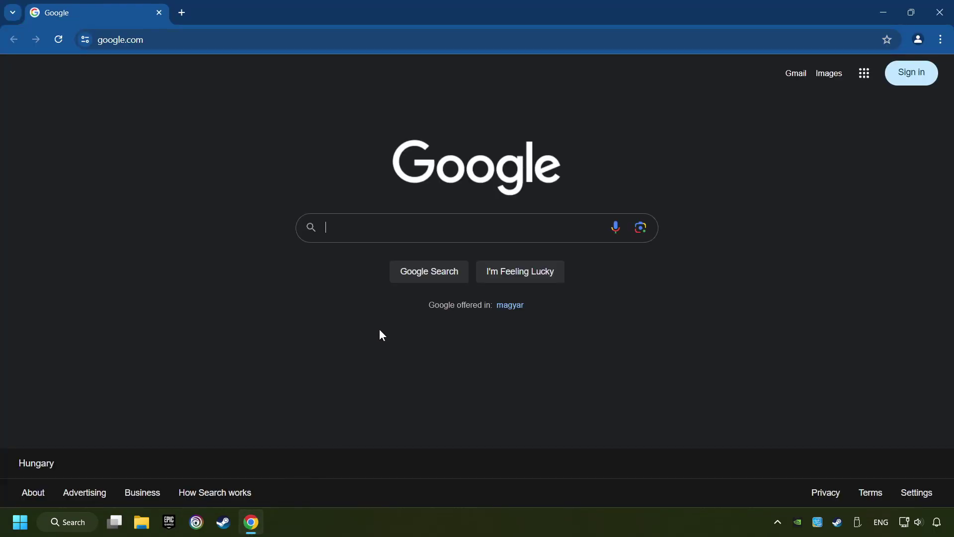
pyautogui.write('n')
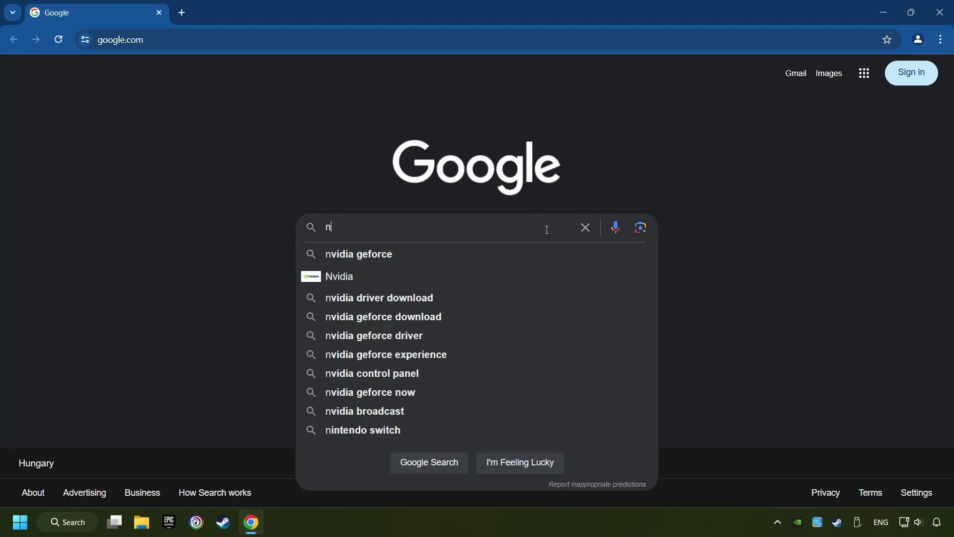
pyautogui.write('vidia gefo')
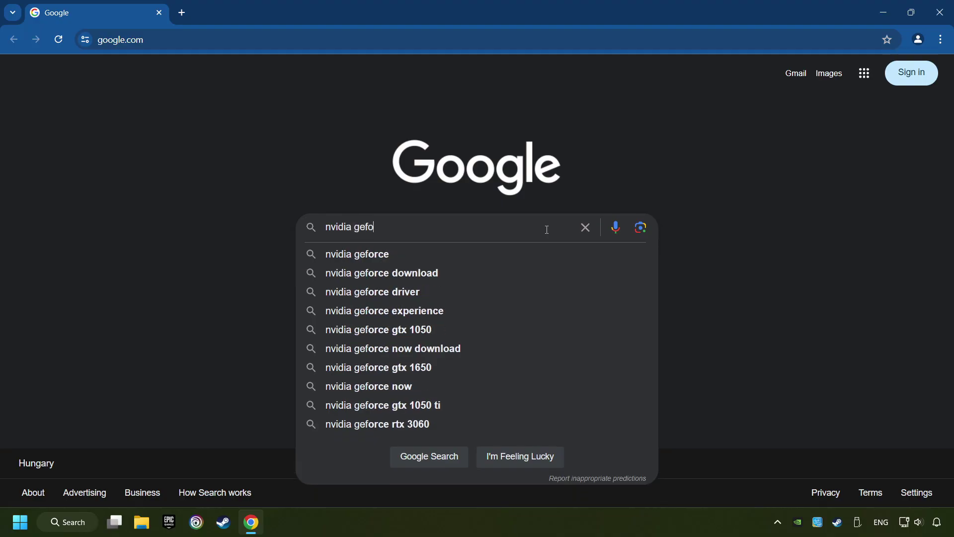
pyautogui.write('rce driver d')
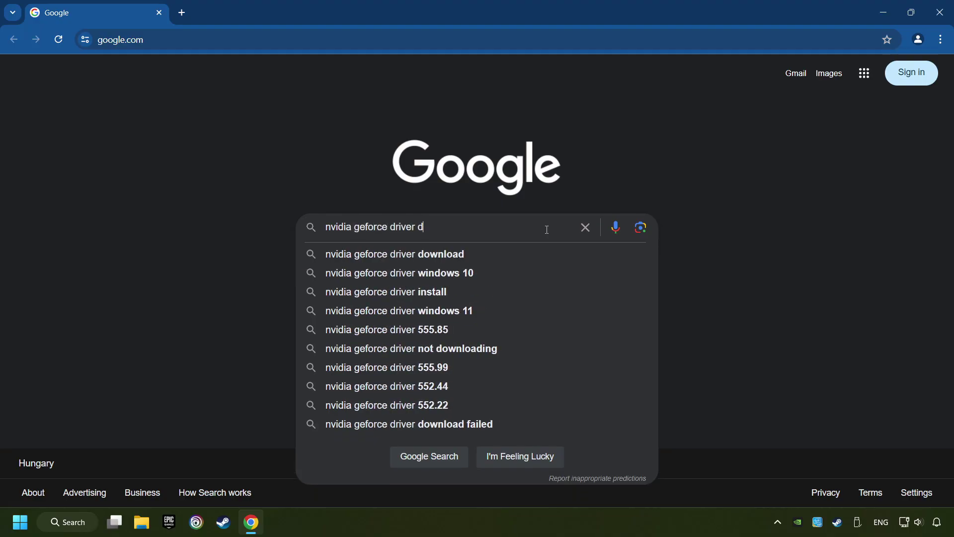
pyautogui.write('ownload')
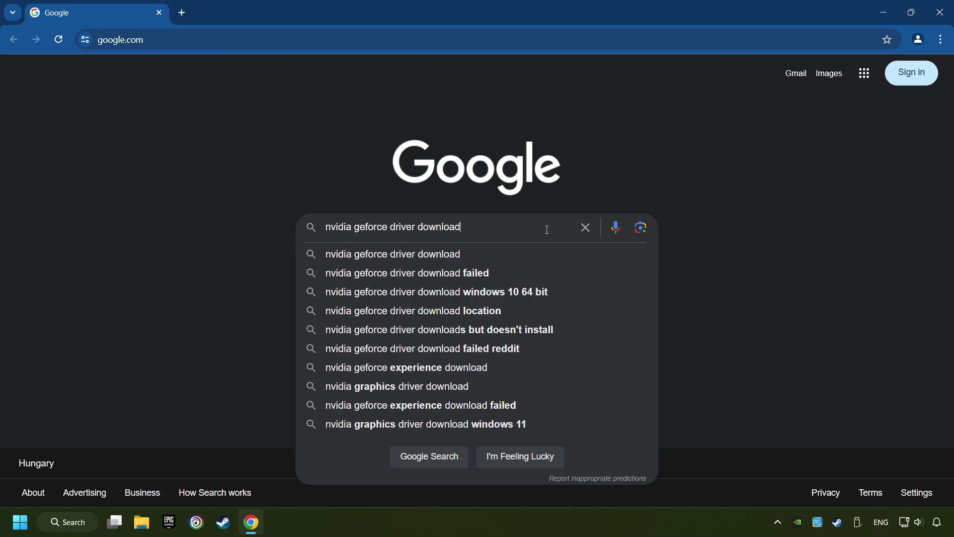
pyautogui.press('Return')
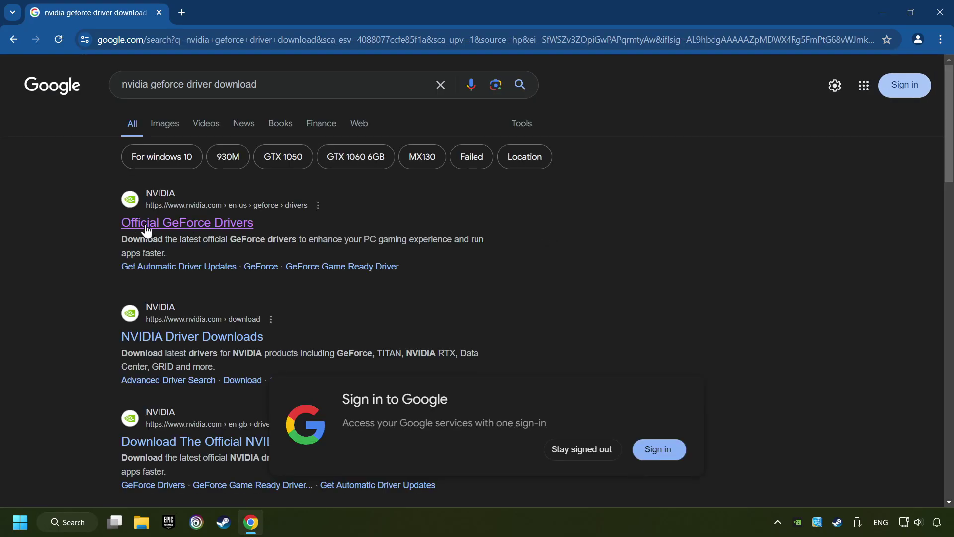
# Download the GeForce Experience installer from Official GeForce Drivers, launch it, and close Chrome
pyautogui.click(183, 225)
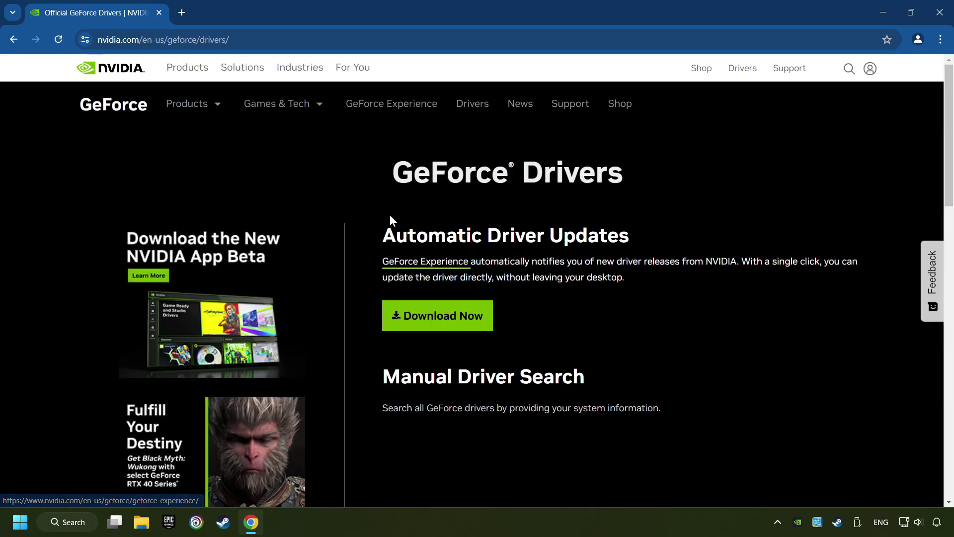
pyautogui.click(451, 325)
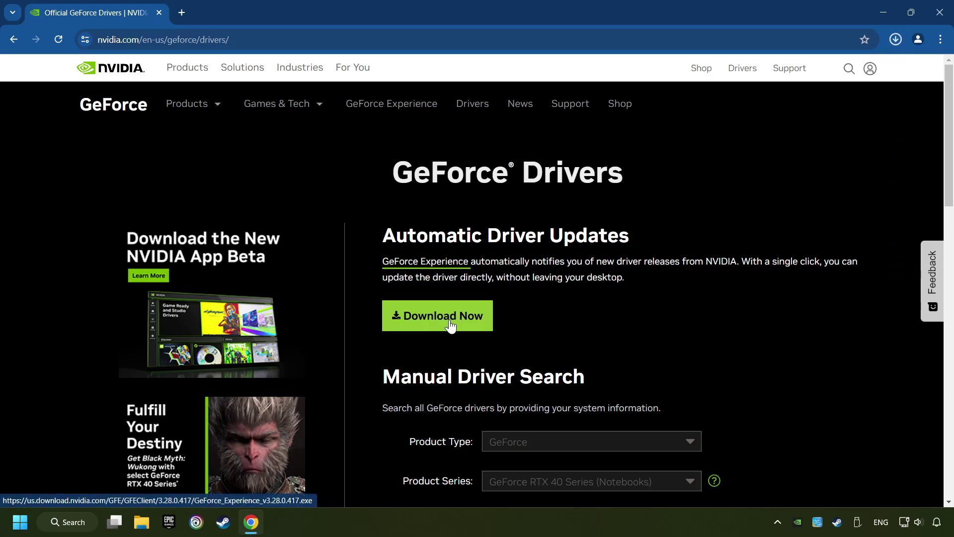
pyautogui.click(896, 40)
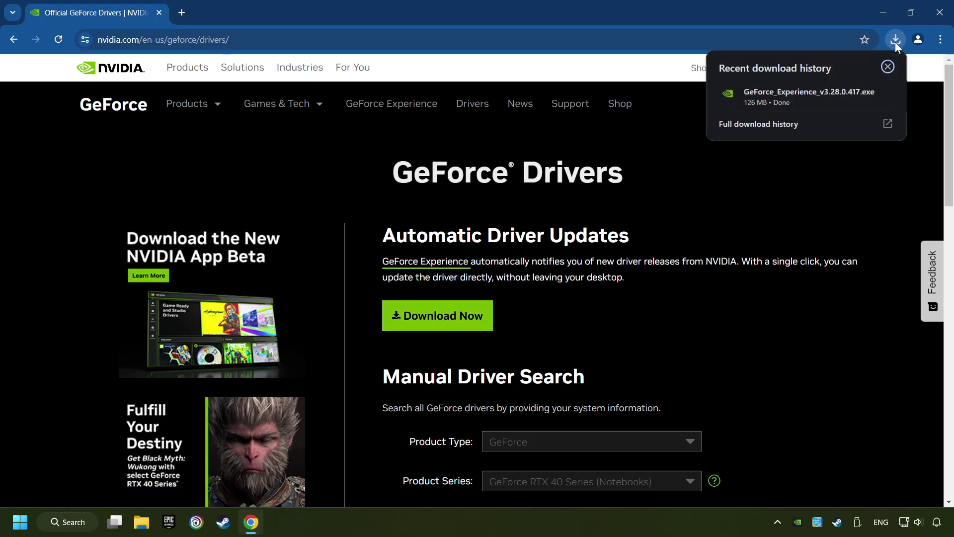
pyautogui.click(819, 99)
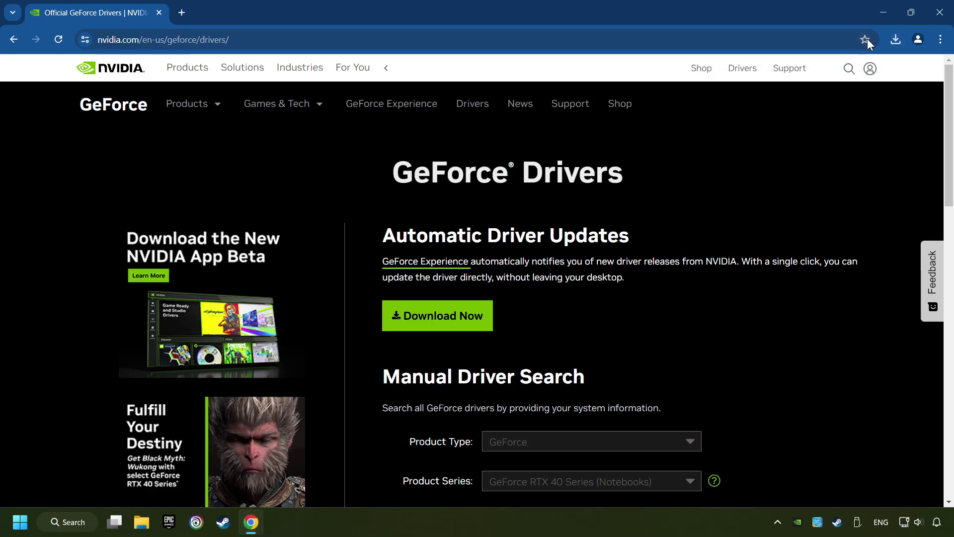
pyautogui.click(940, 13)
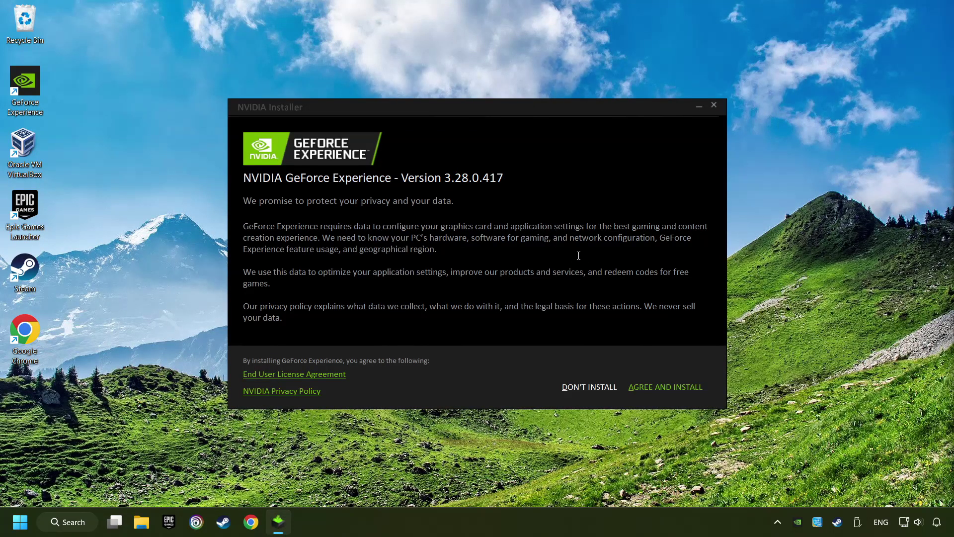
# Accept the NVIDIA license terms to install GeForce Experience 3.28.0.417
pyautogui.click(698, 397)
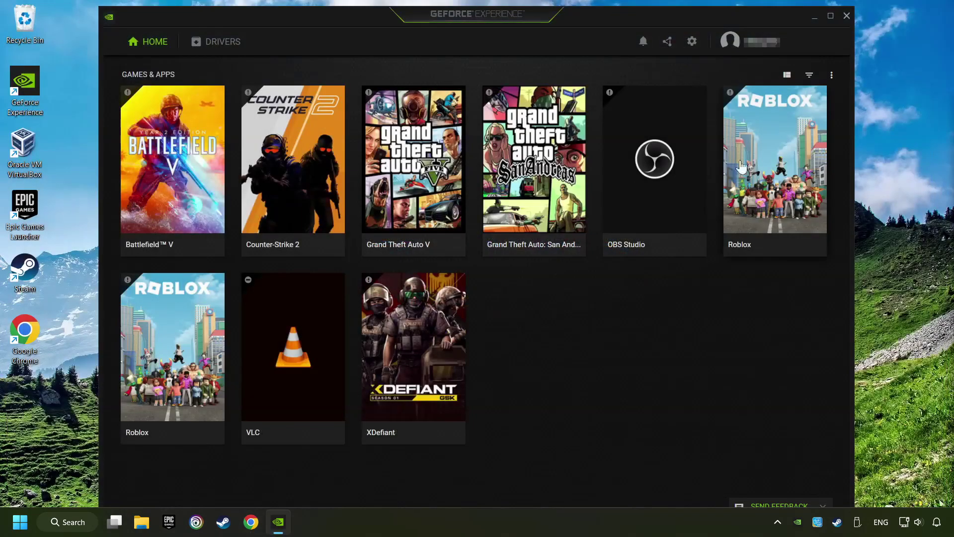
# Check for driver updates in GeForce Experience, confirming Game Ready Driver 556.12, then close it
pyautogui.click(222, 48)
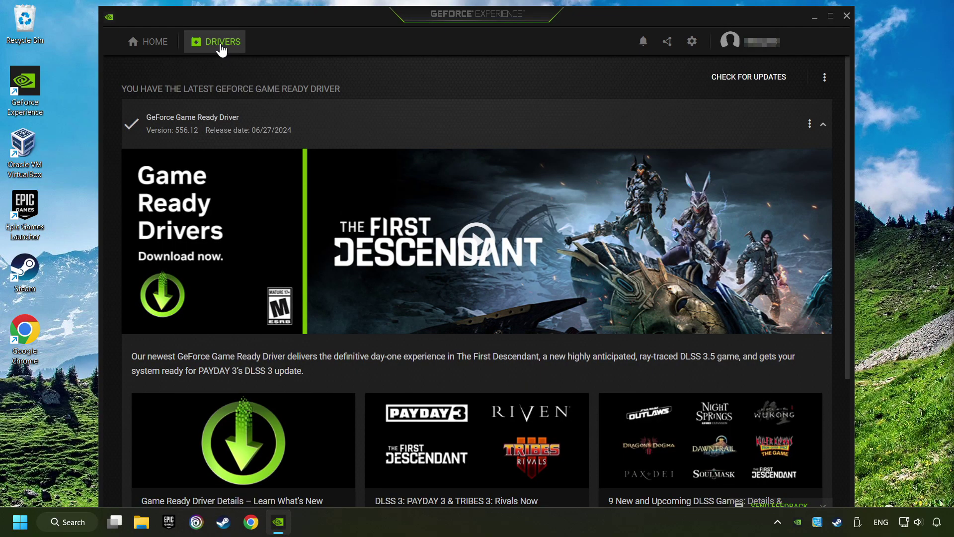
pyautogui.click(756, 81)
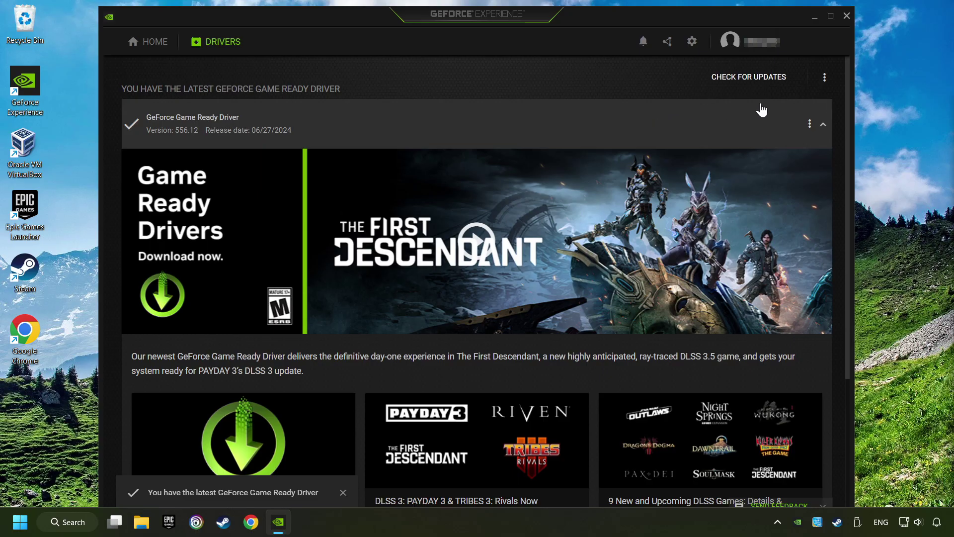
pyautogui.click(847, 15)
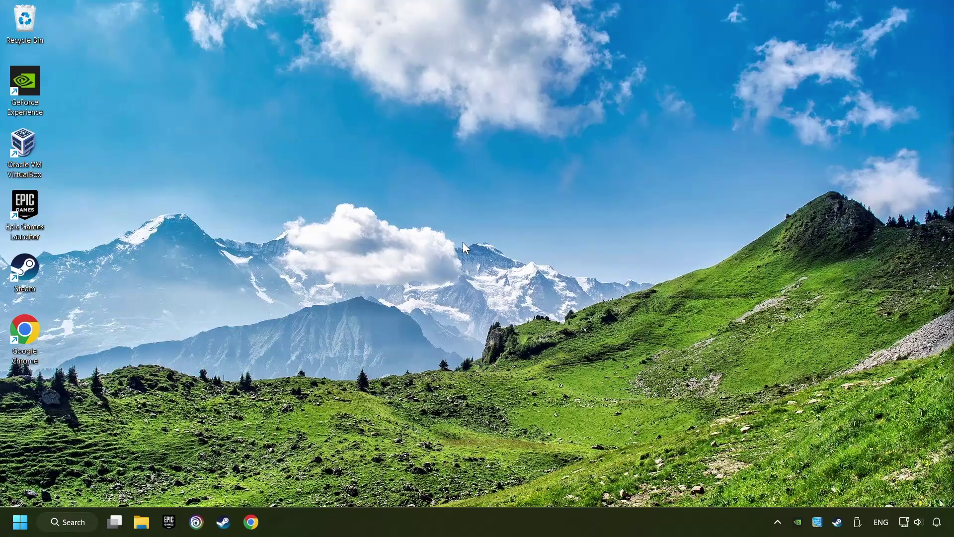
# Search Windows for 'graphics settings'
pyautogui.click(80, 525)
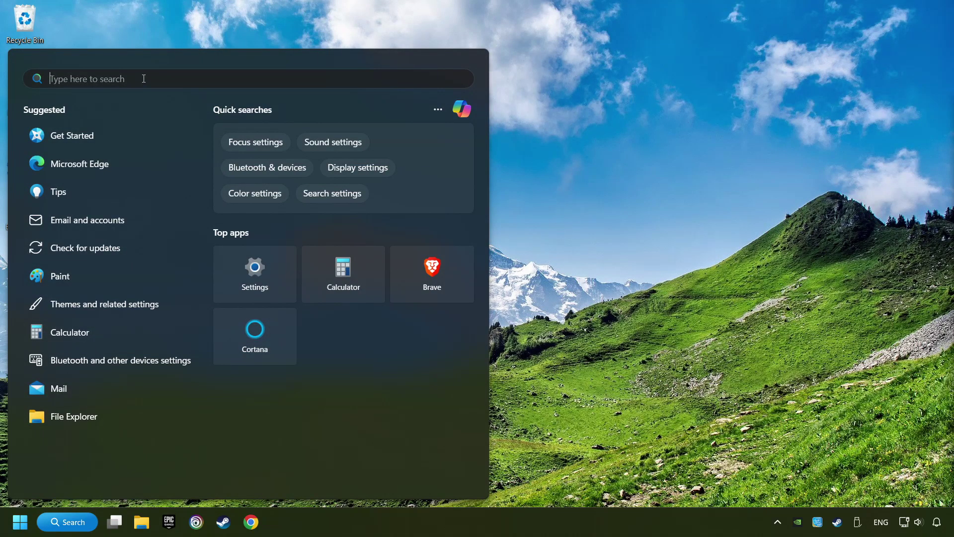
pyautogui.write('graphics s')
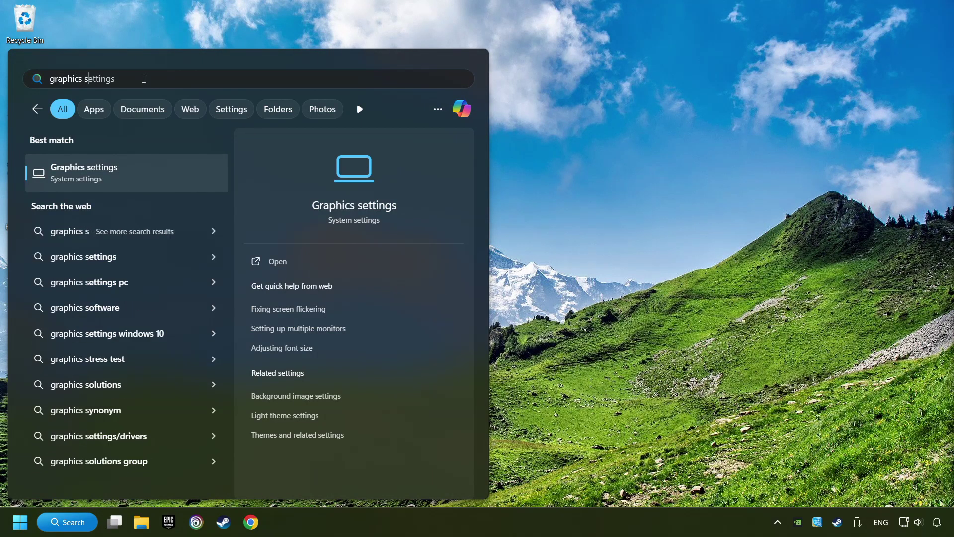
pyautogui.write('ettings')
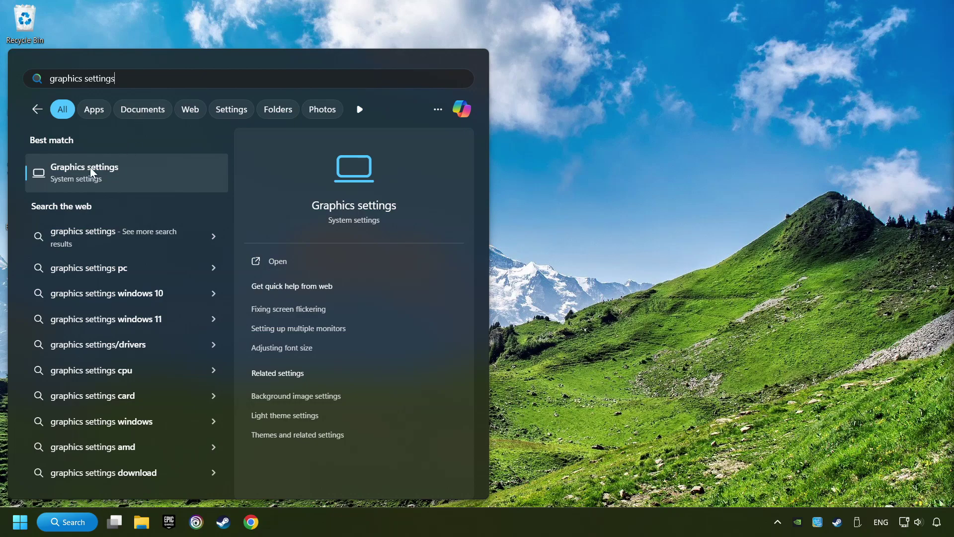
# Open the Graphics settings page and find GAME.exe in the custom app list, dismissing the Browse dialog
pyautogui.click(195, 173)
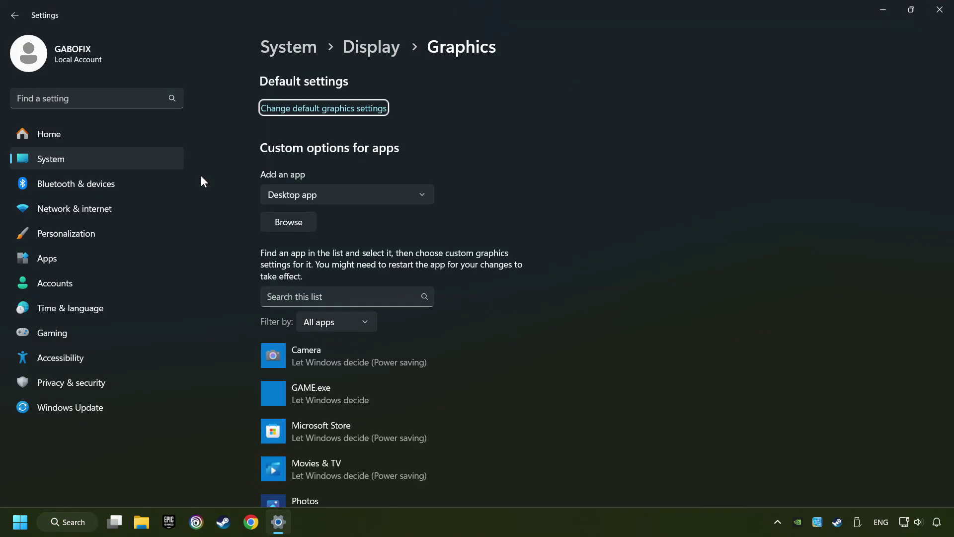
pyautogui.scroll(-2, 200, 175)
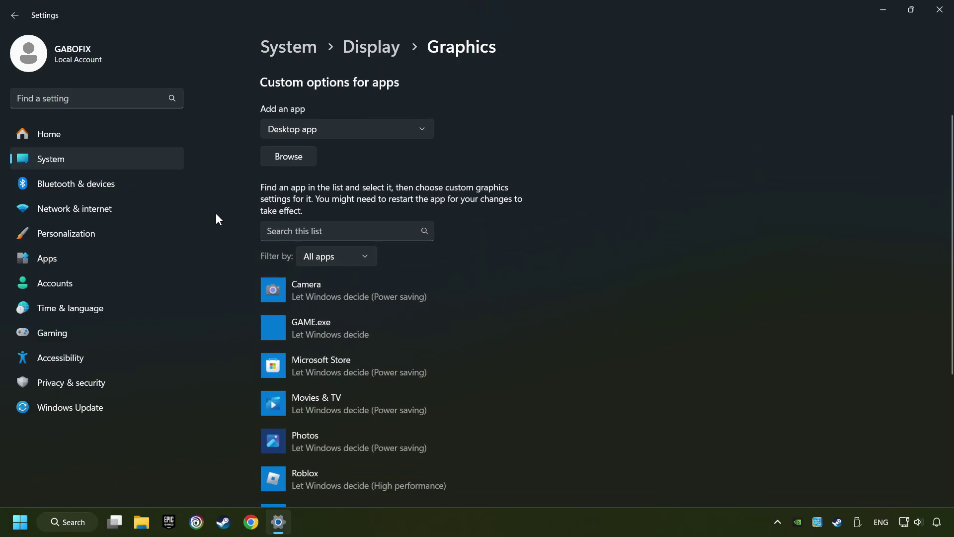
pyautogui.scroll(-2, 216, 213)
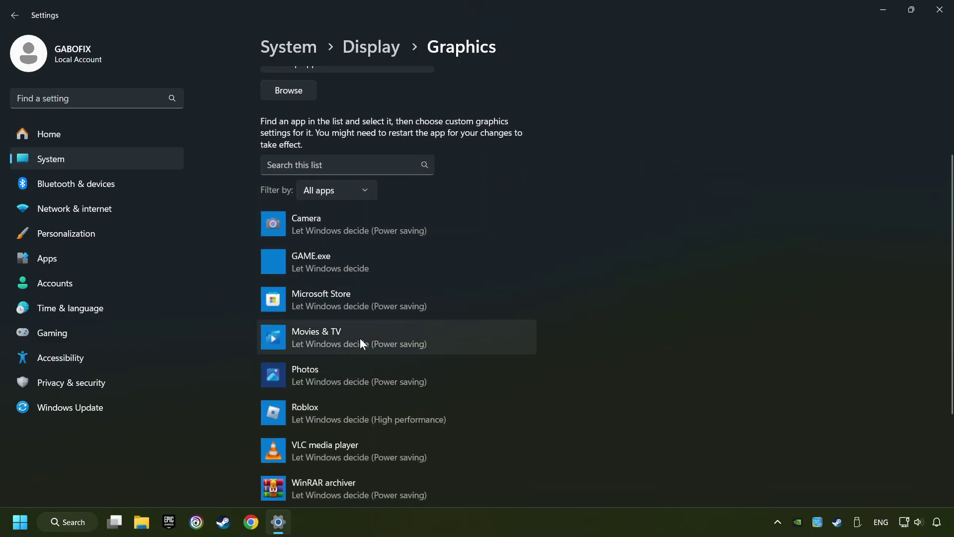
pyautogui.scroll(4, 208, 233)
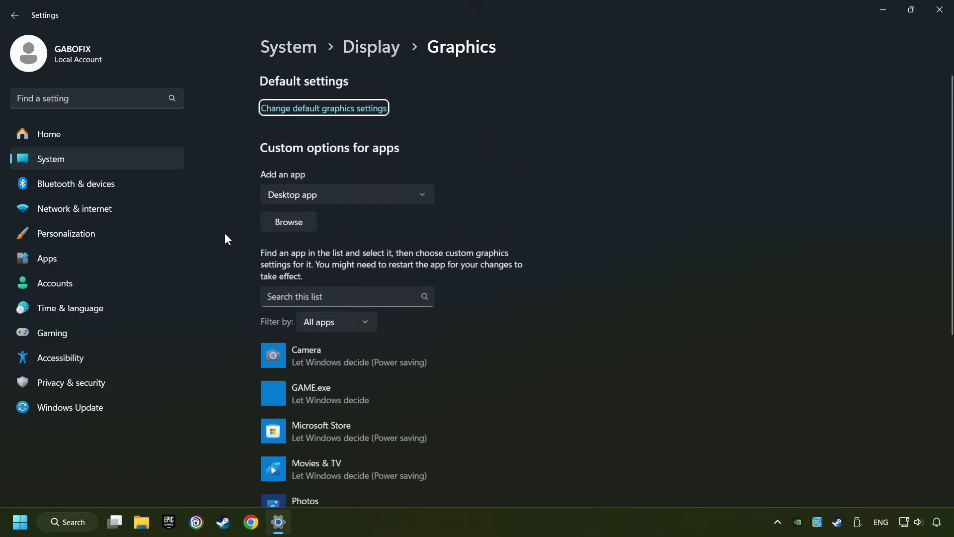
pyautogui.click(298, 226)
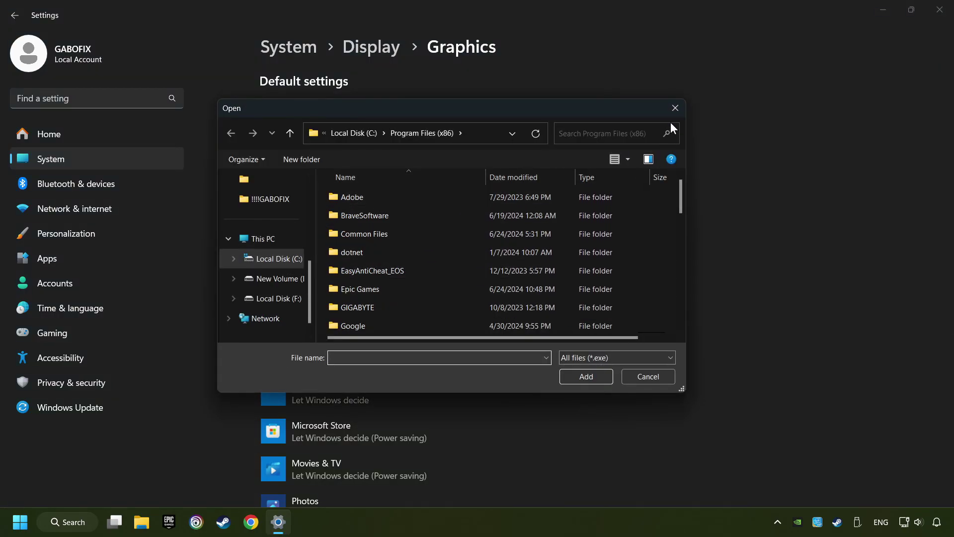
pyautogui.click(677, 110)
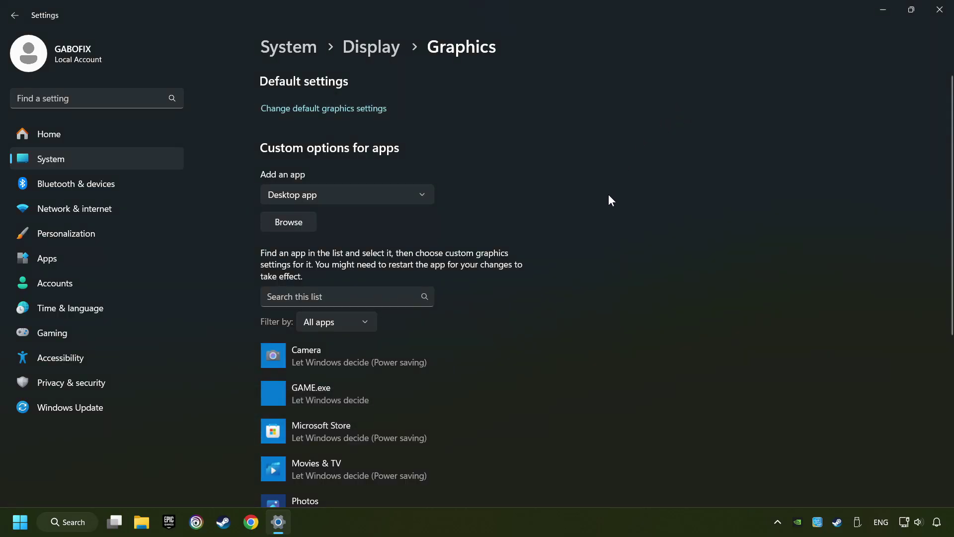
pyautogui.scroll(-2, 610, 194)
pyautogui.scroll(-1, 611, 200)
# Set GAME.exe's graphics preference to High performance, save, and close Settings
pyautogui.click(351, 264)
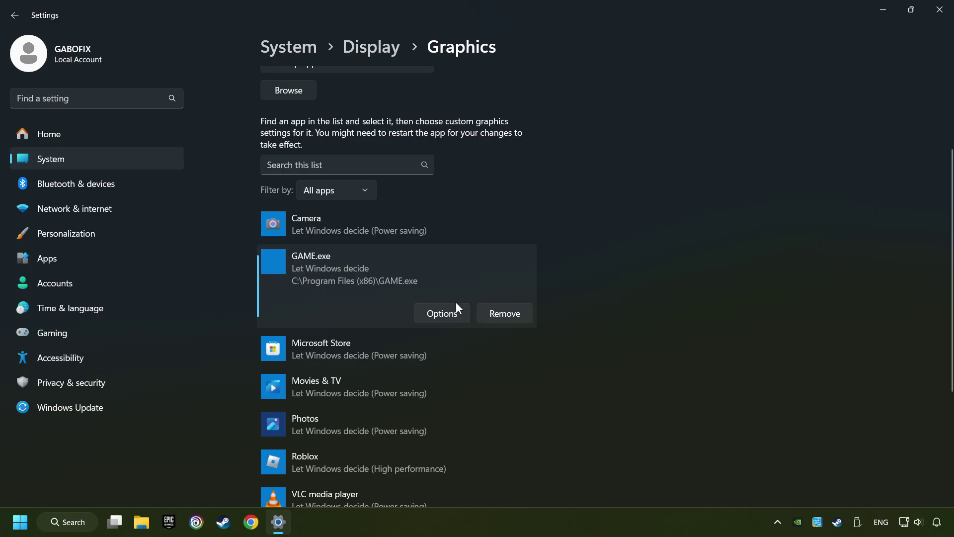
pyautogui.click(443, 314)
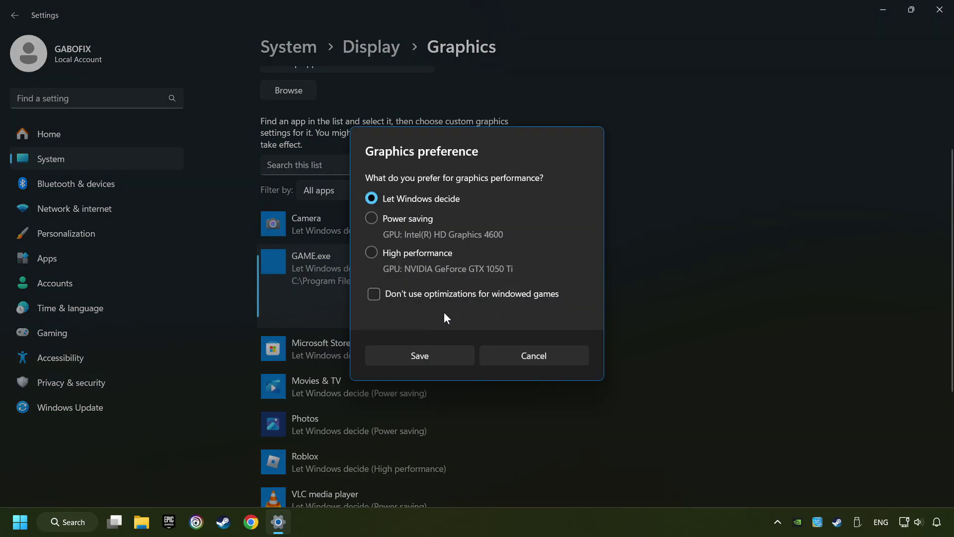
pyautogui.click(369, 253)
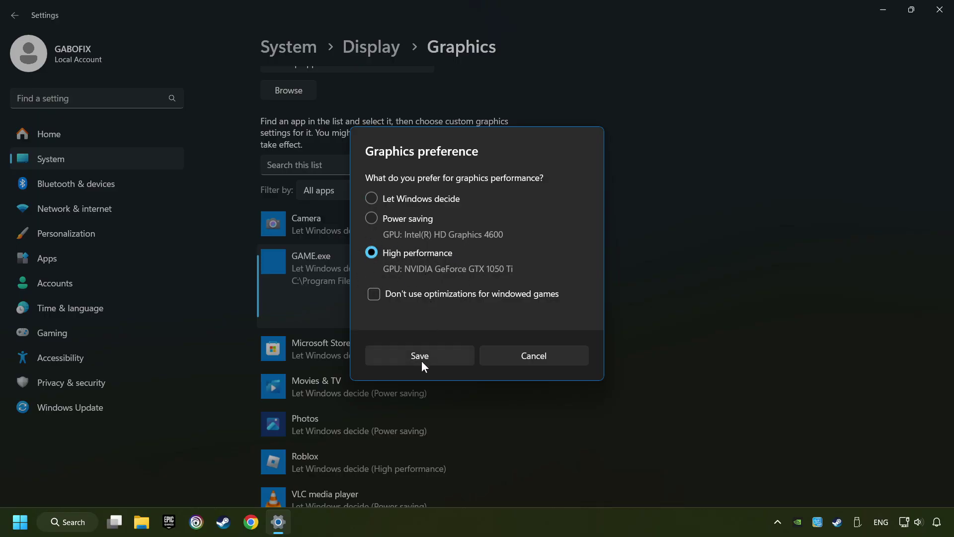
pyautogui.click(437, 355)
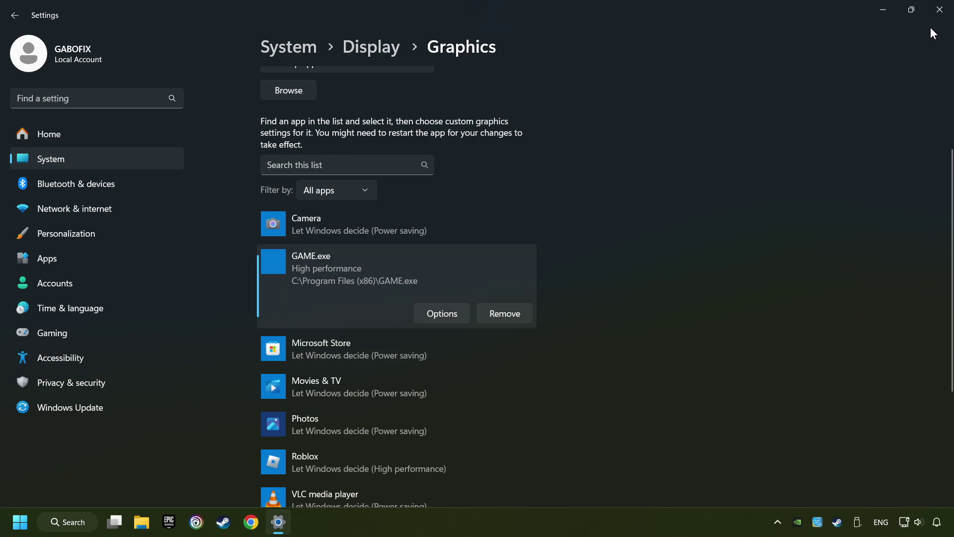
pyautogui.click(941, 12)
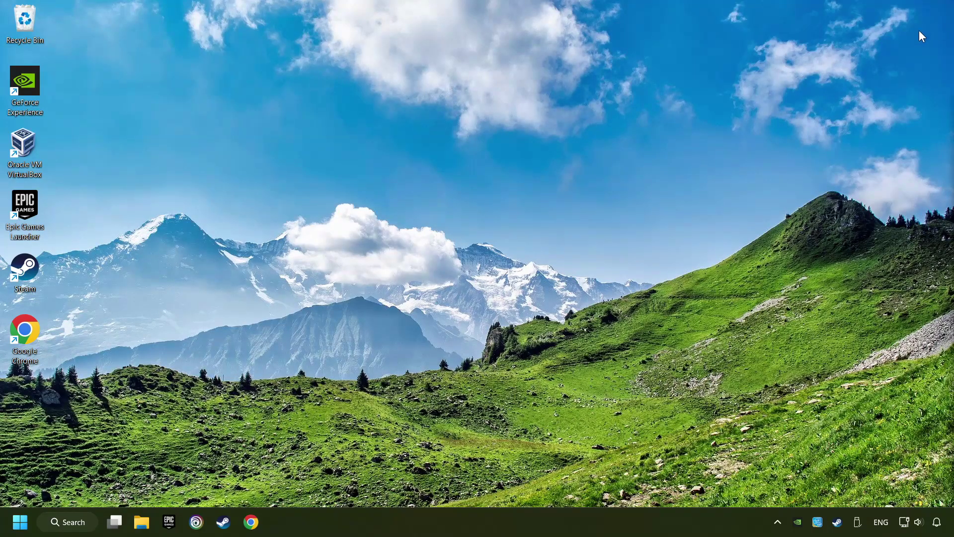
# In Steam, verify the integrity of GAME's installed files from its Properties
pyautogui.click(224, 523)
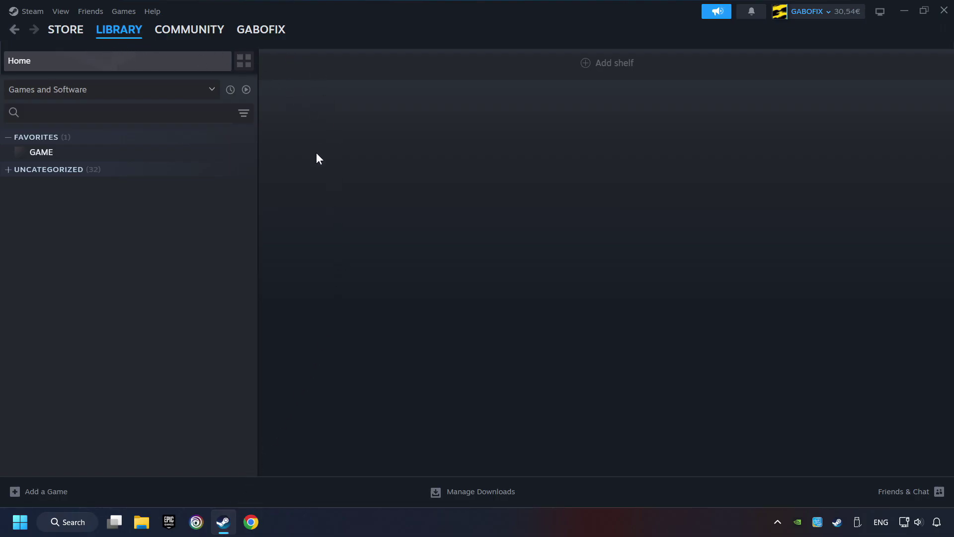
pyautogui.rightClick(210, 155)
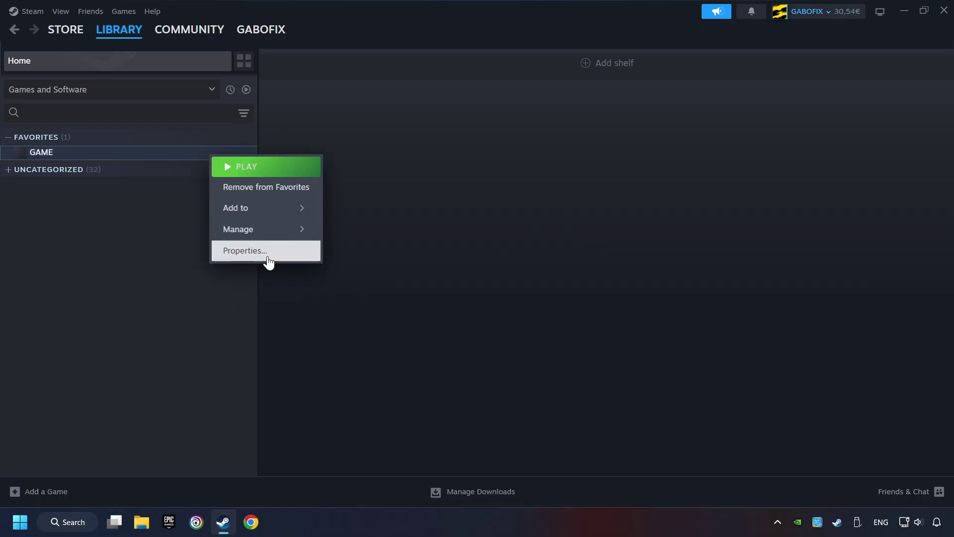
pyautogui.click(292, 257)
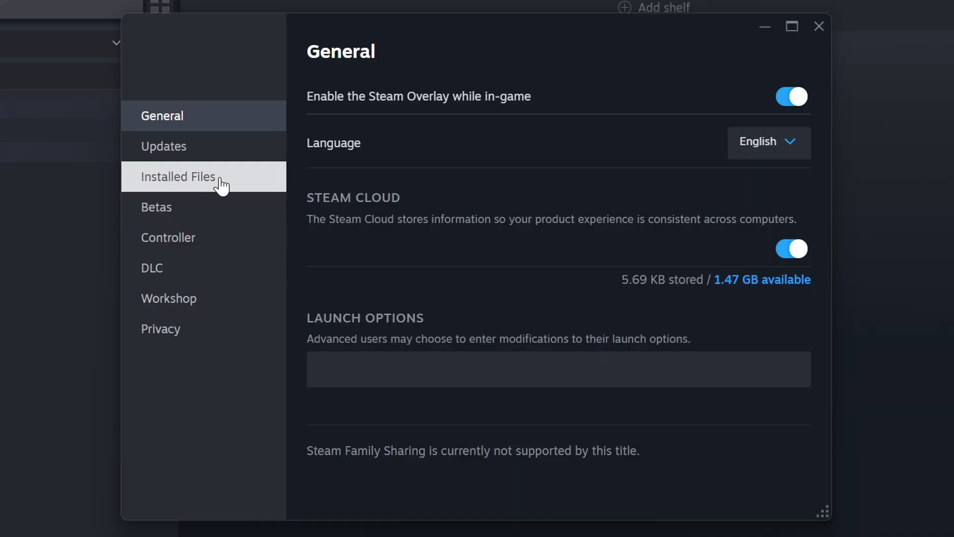
pyautogui.click(222, 187)
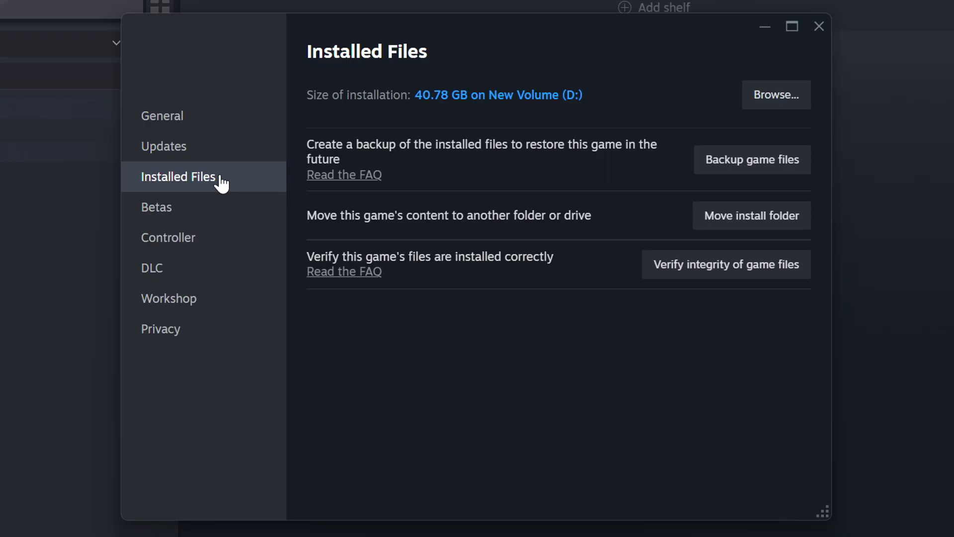
pyautogui.click(741, 274)
# Open the GAME shortcut's properties in its install folder on the Compatibility tab
pyautogui.click(785, 99)
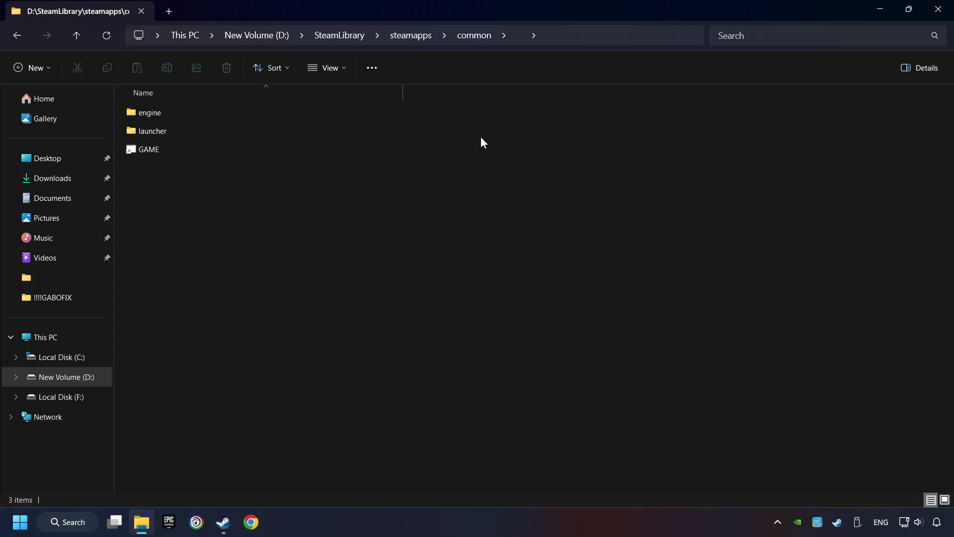
pyautogui.click(333, 149)
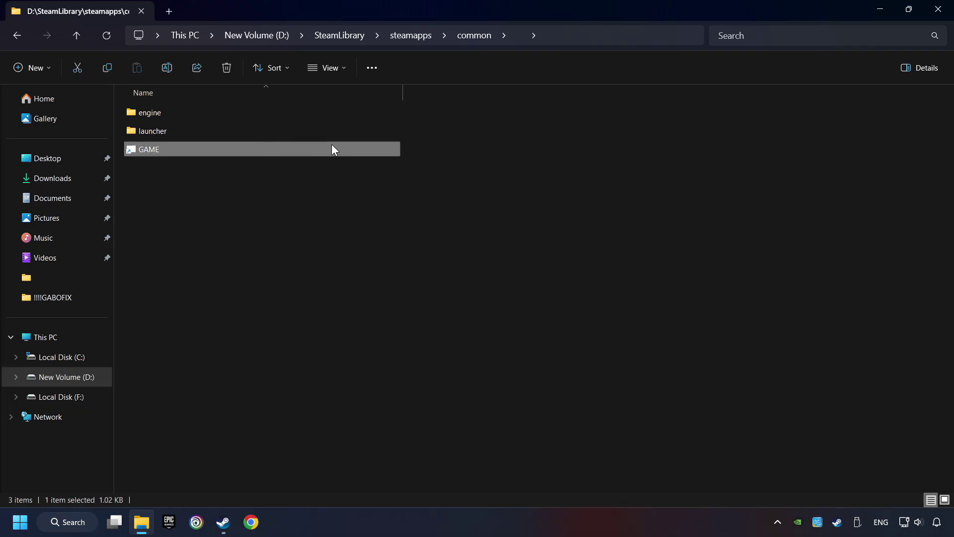
pyautogui.rightClick(305, 151)
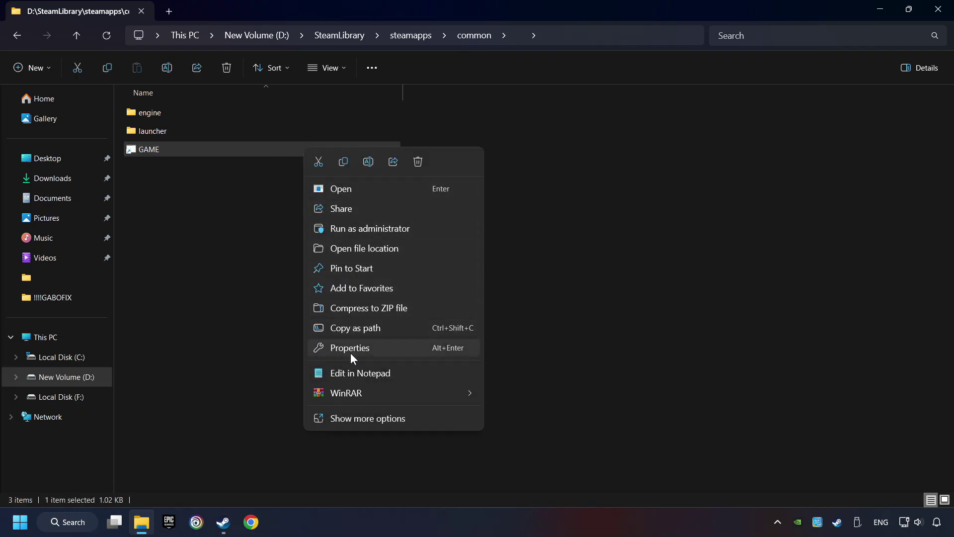
pyautogui.click(321, 348)
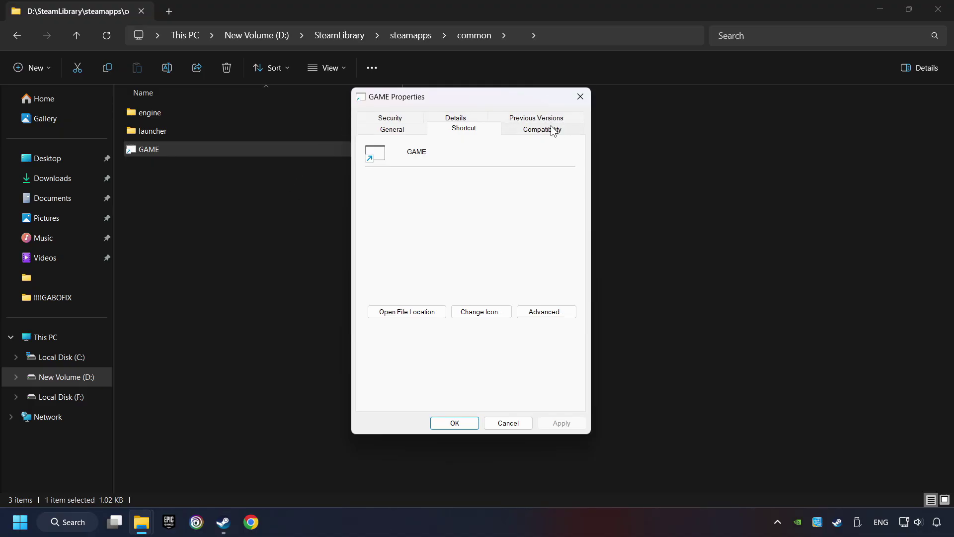
pyautogui.click(562, 130)
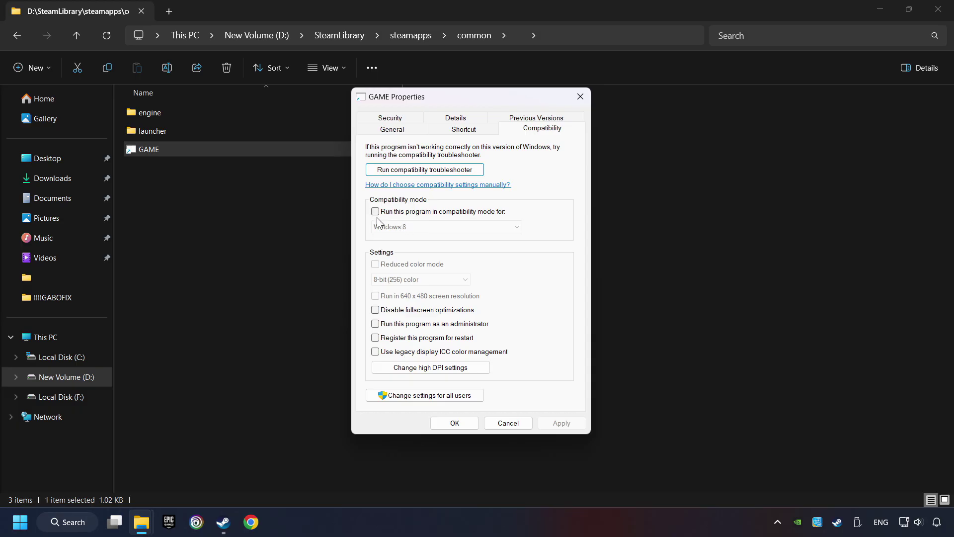
# Enable Windows 8 compatibility mode, disable fullscreen optimizations, run as administrator, and apply
pyautogui.click(451, 213)
pyautogui.click(452, 227)
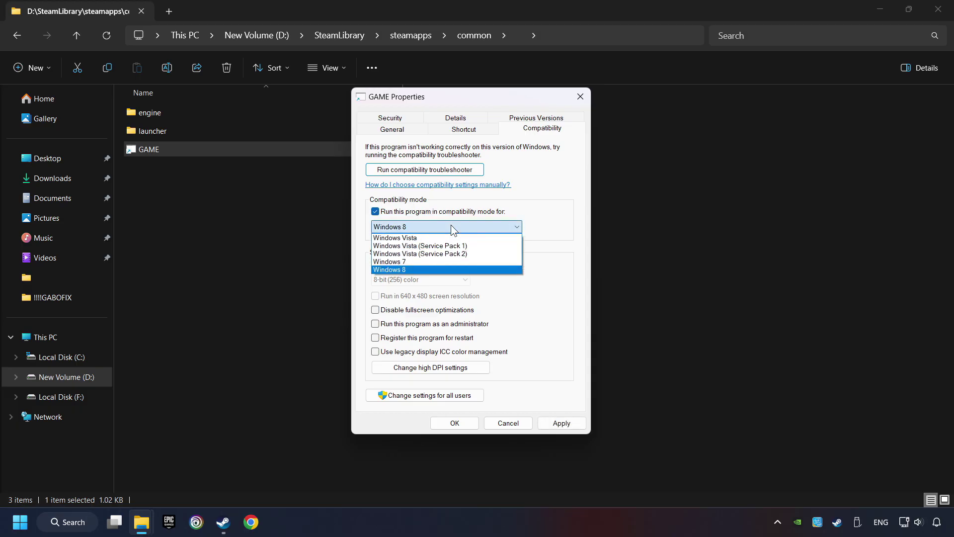
pyautogui.click(421, 269)
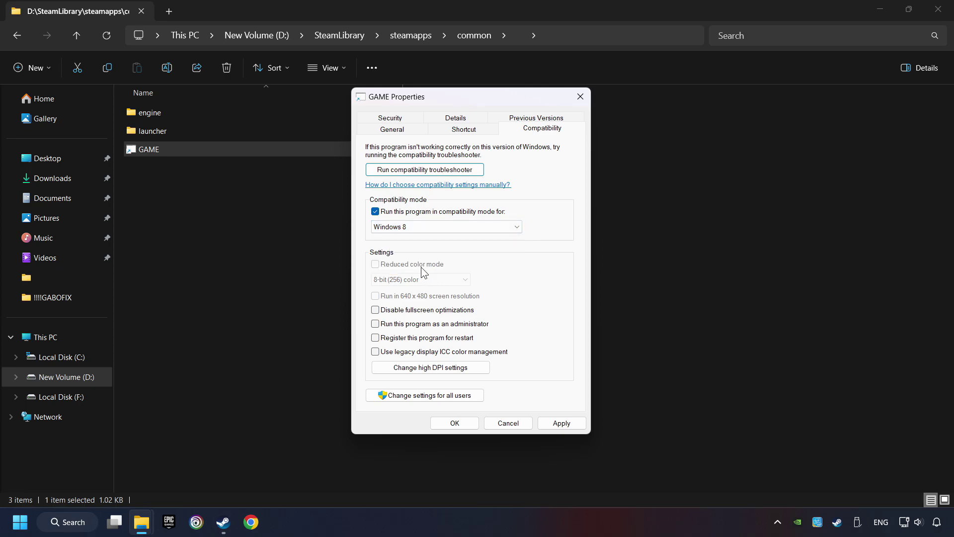
pyautogui.click(376, 312)
pyautogui.click(376, 324)
pyautogui.click(569, 423)
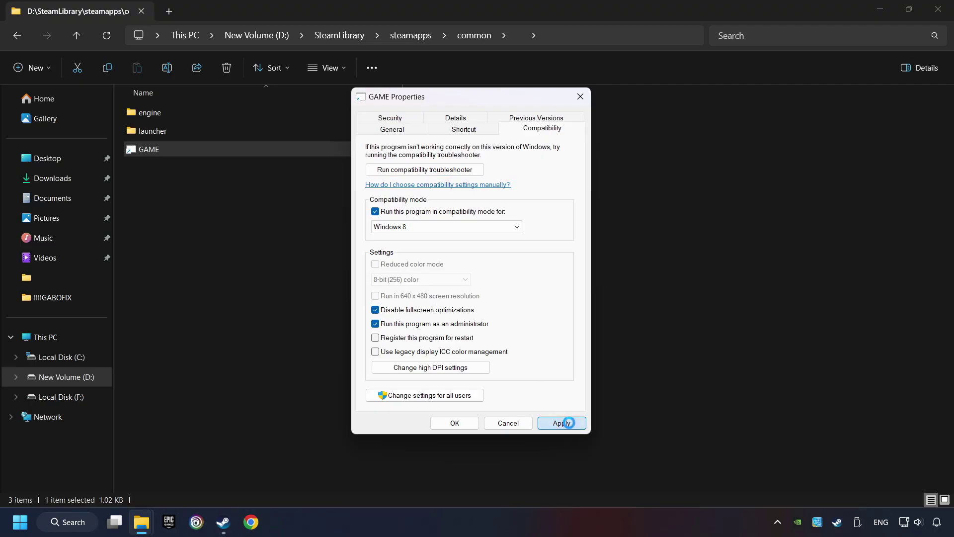
pyautogui.click(461, 423)
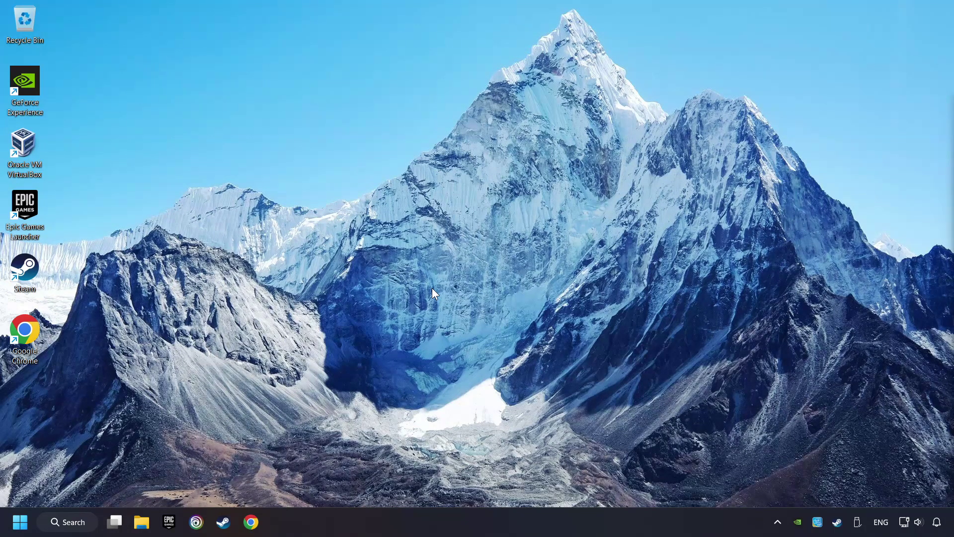
# Open the DirectX End-User Runtime and Visual C++ Redistributable download pages in separate Chrome tabs
pyautogui.click(252, 522)
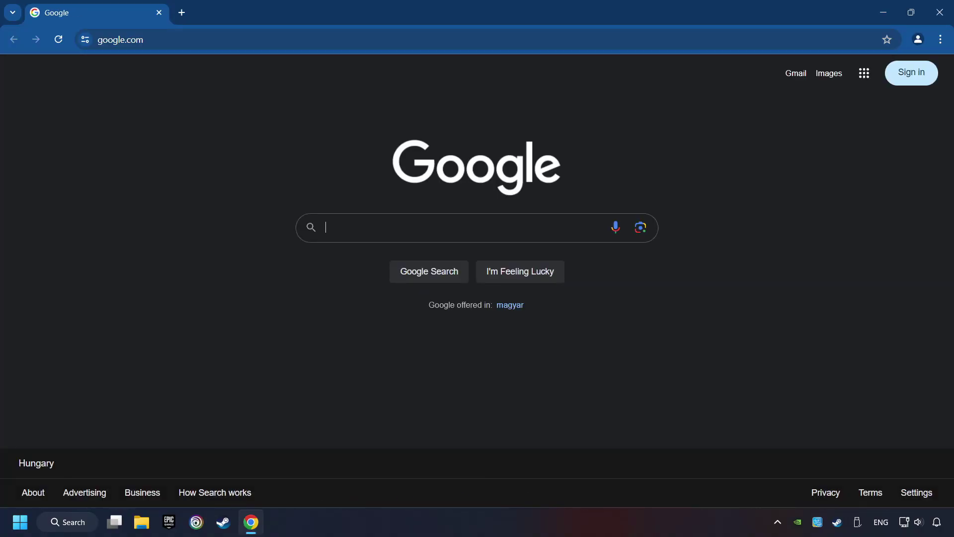
pyautogui.click(183, 37)
pyautogui.write('https://www.microsoft.com/en-US/download/details.aspx?id=35')
pyautogui.press('Return')
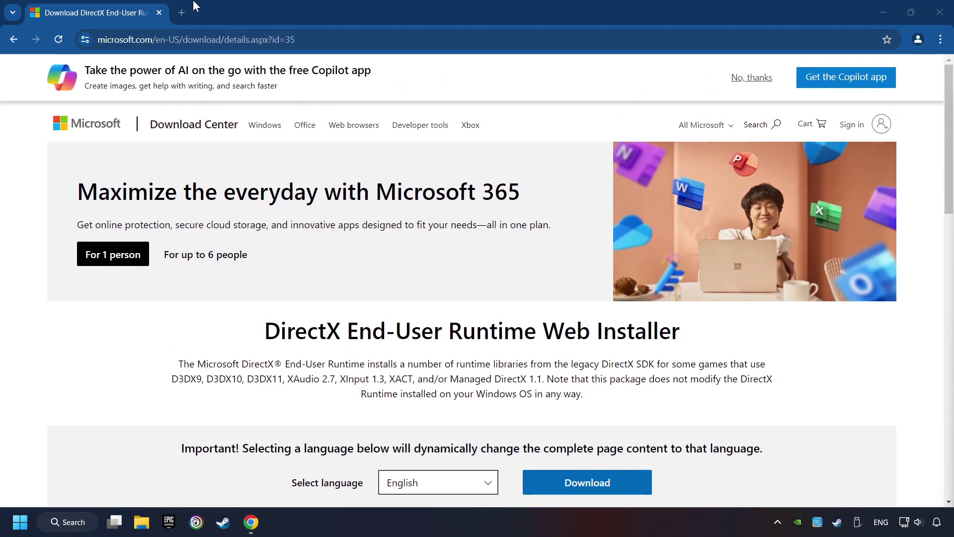
pyautogui.click(176, 9)
pyautogui.write('https://learn.microsoft.com/en-us/cpp/windows/latest-supported-vc-redist?view=msvc-160')
pyautogui.press('Return')
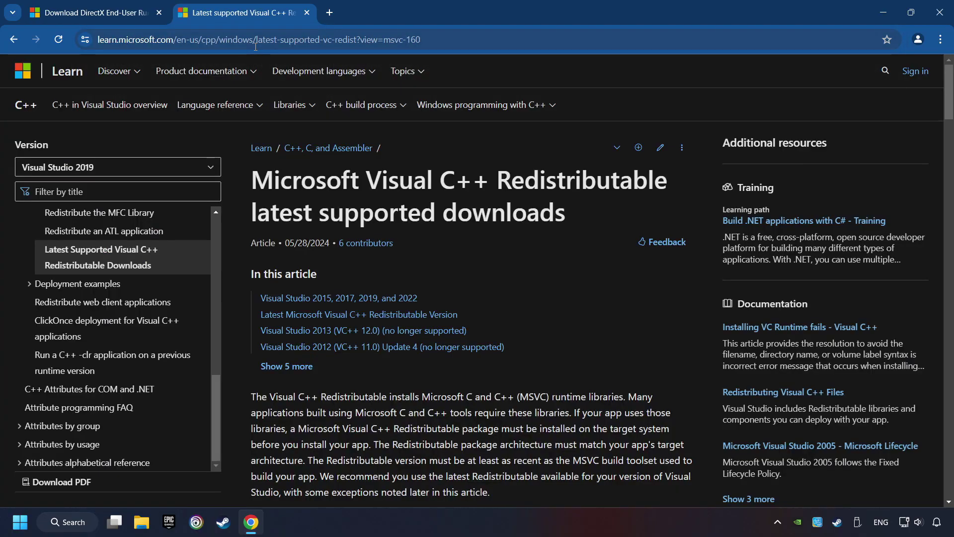
# Download the DirectX web installer dxwebsetup.exe (288 KB) from the DirectX page
pyautogui.click(94, 12)
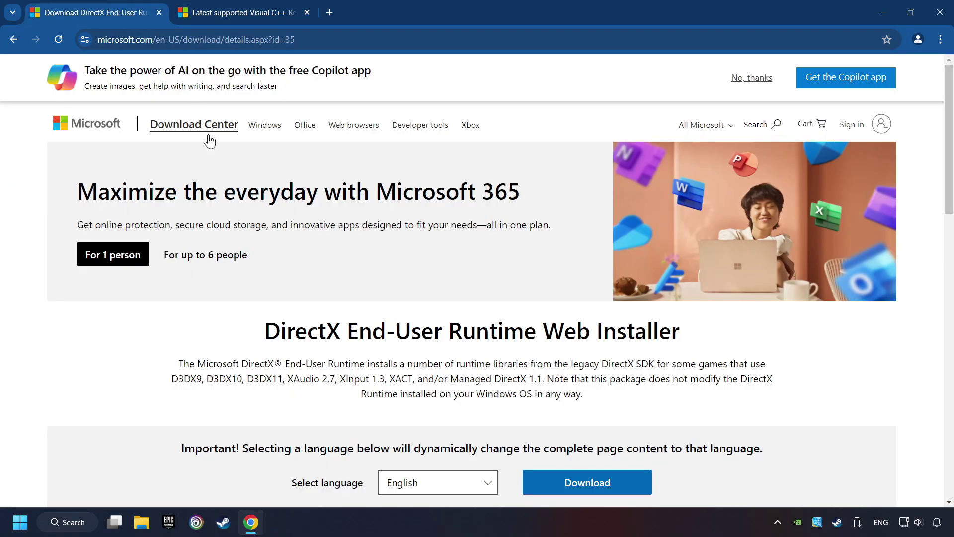
pyautogui.scroll(-2, 285, 258)
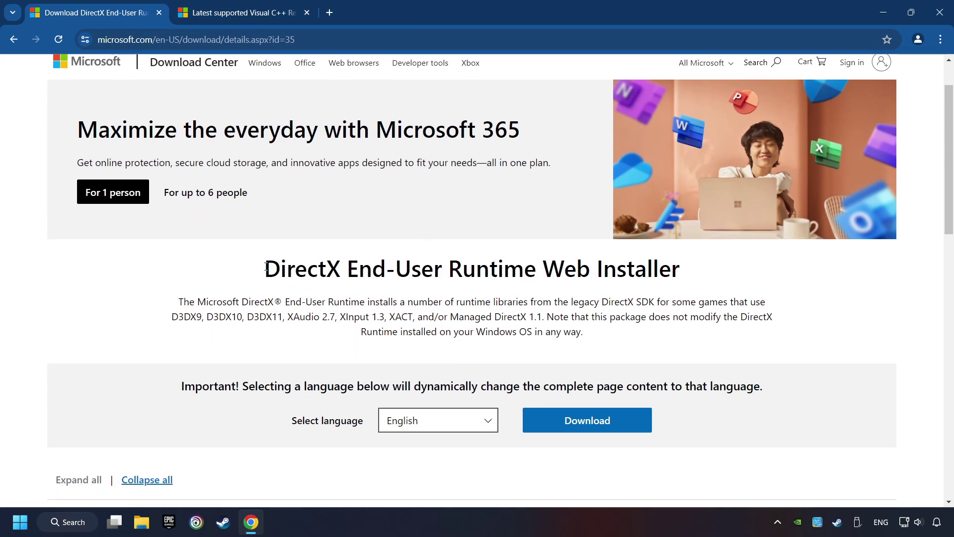
pyautogui.scroll(-1, 266, 268)
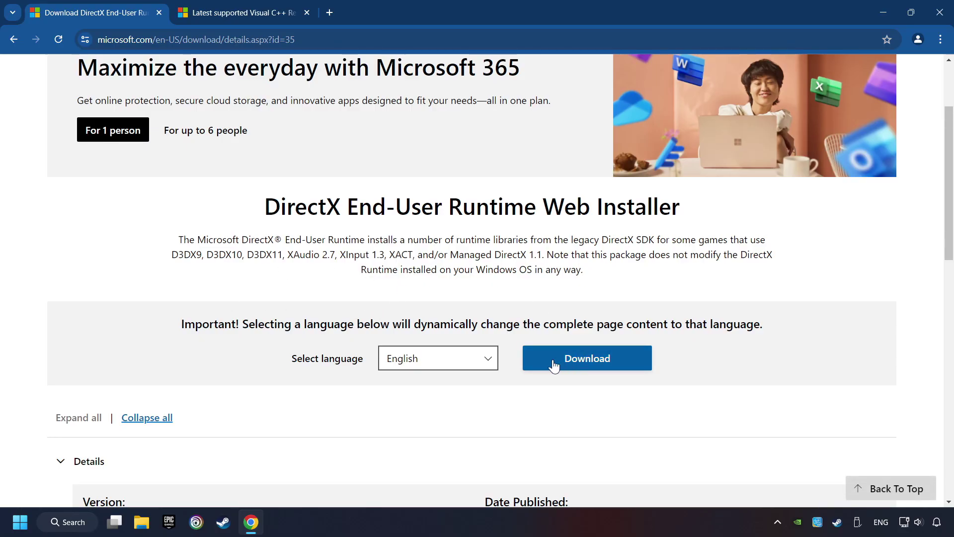
pyautogui.click(595, 363)
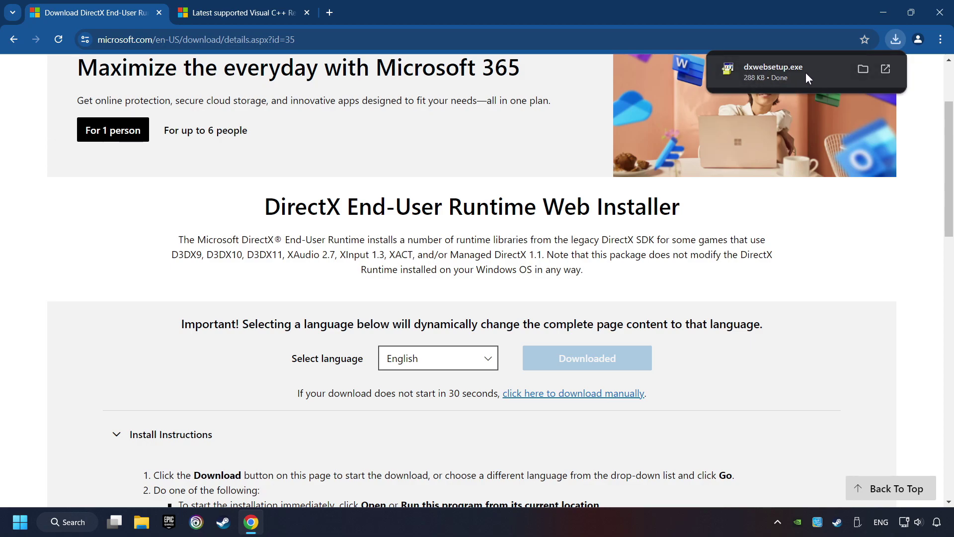
# Run dxwebsetup.exe, accept the license, skip Bing Bar, and finish, as DirectX is already current
pyautogui.click(781, 77)
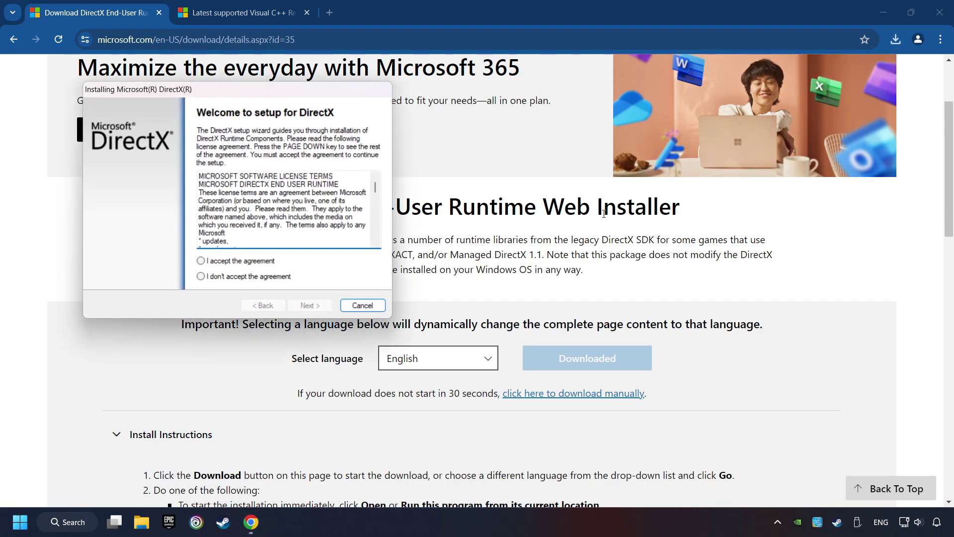
pyautogui.moveTo(316, 90); pyautogui.dragTo(552, 161)
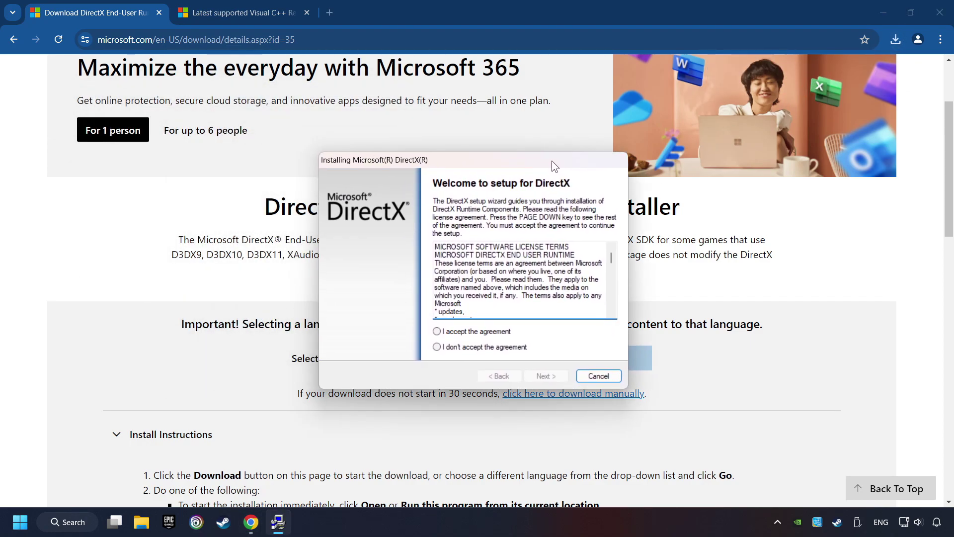
pyautogui.moveTo(612, 255); pyautogui.dragTo(472, 335)
pyautogui.click(494, 332)
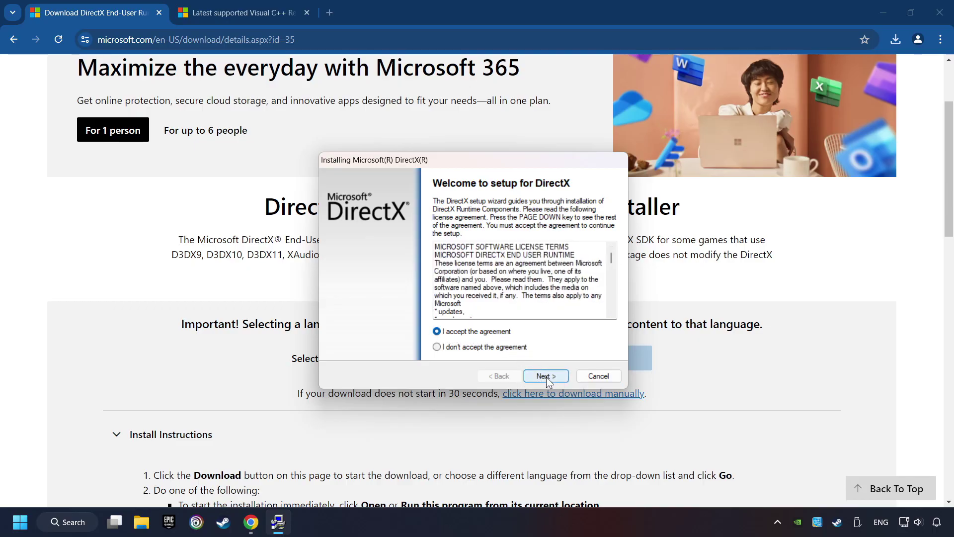
pyautogui.click(546, 376)
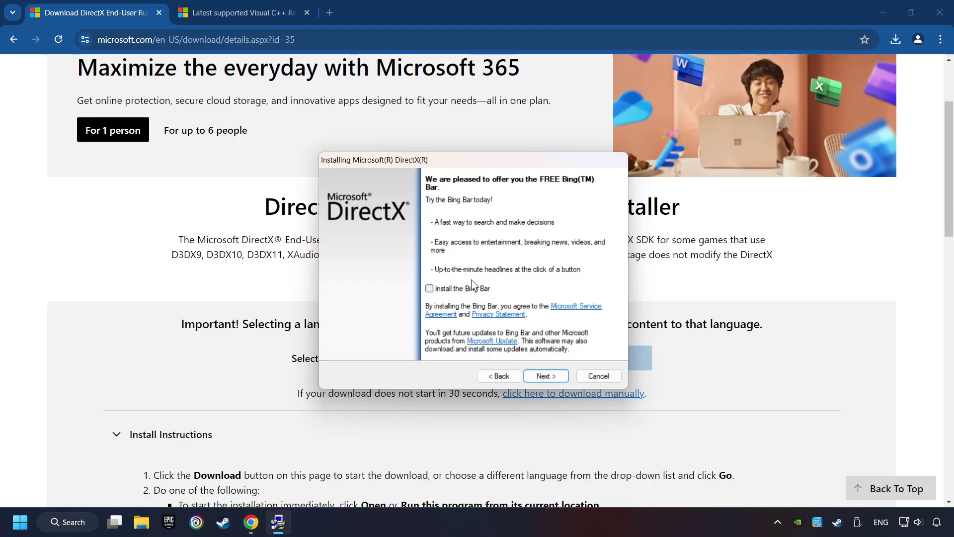
pyautogui.click(550, 377)
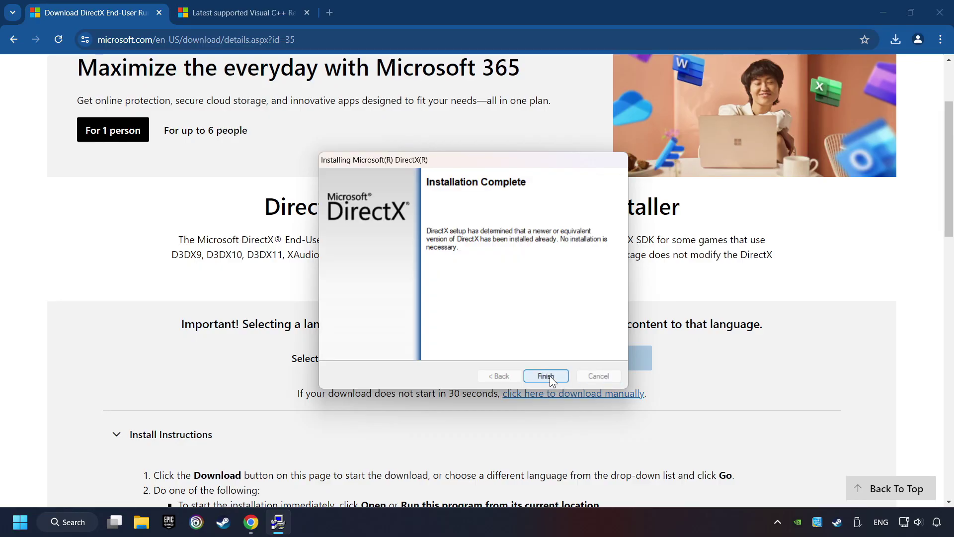
pyautogui.click(546, 377)
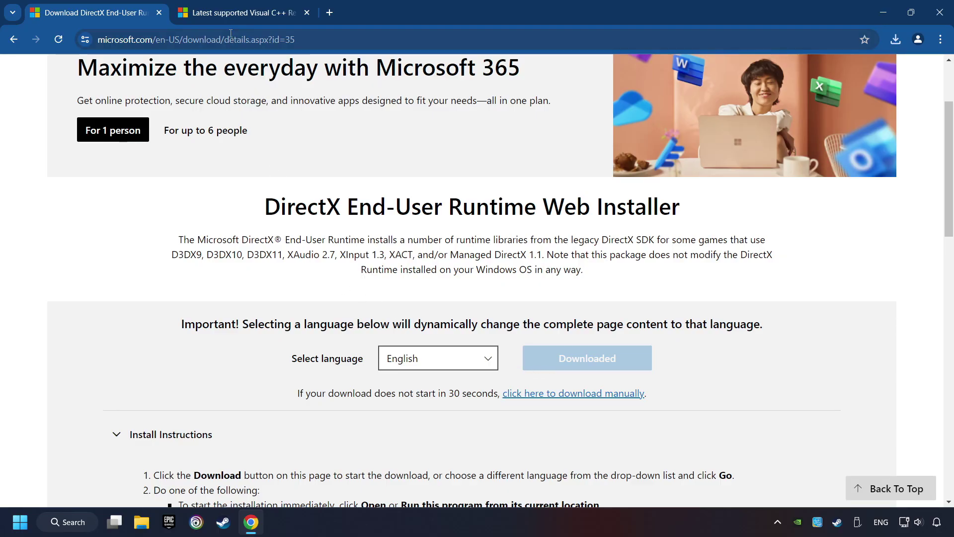
# Download VC_redist.arm64.exe from the Visual C++ Redistributable page
pyautogui.click(229, 14)
pyautogui.scroll(-10, 937, 106)
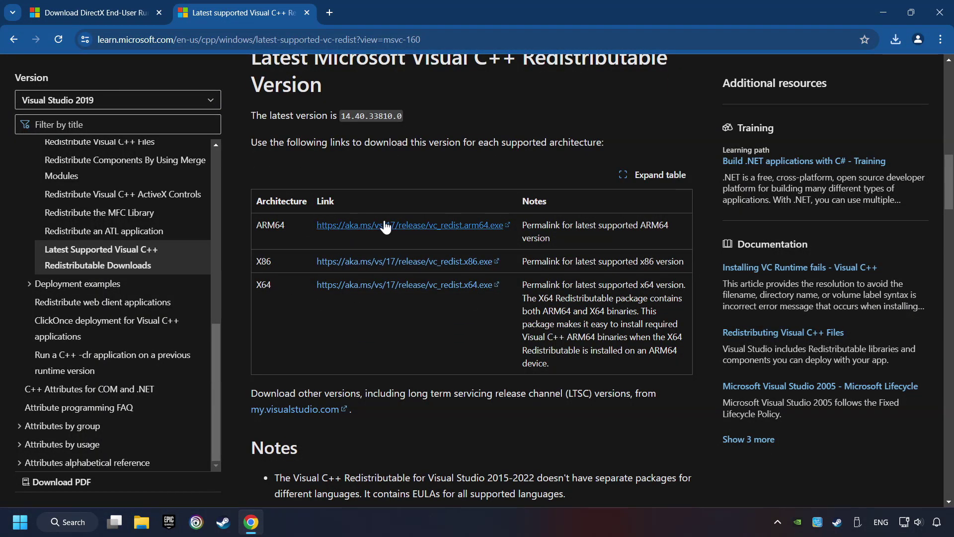
pyautogui.click(380, 225)
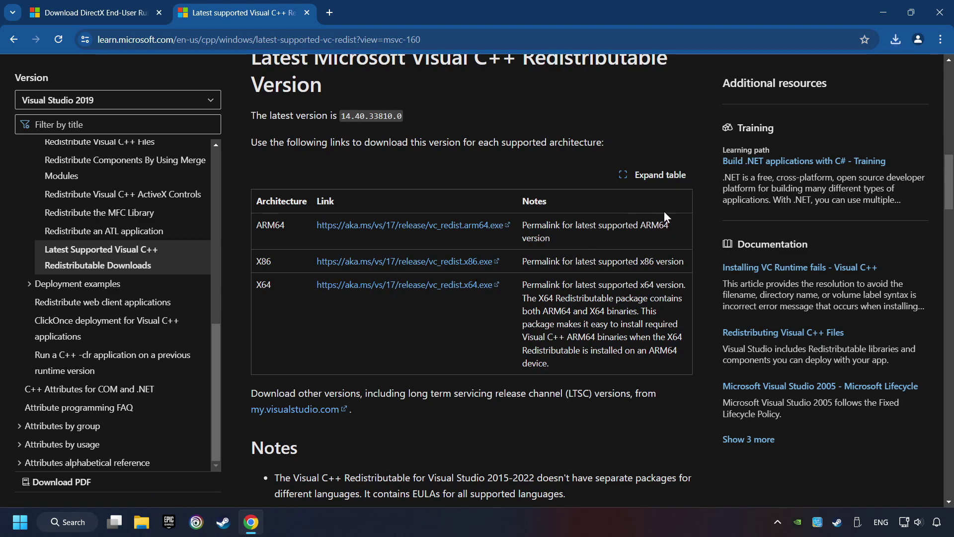
# Run the ARM64 redistributable installer, agree to the license terms, and start the installation
pyautogui.click(896, 39)
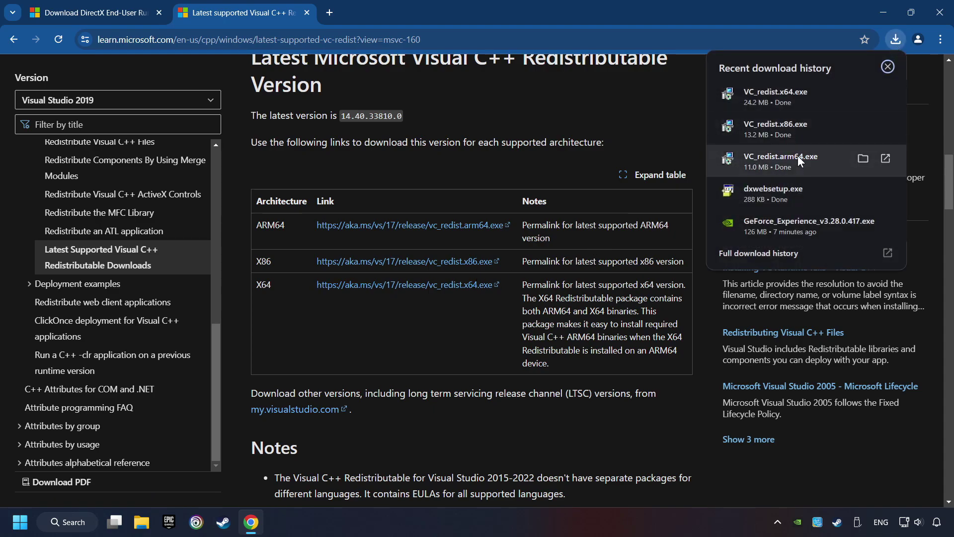
pyautogui.click(797, 156)
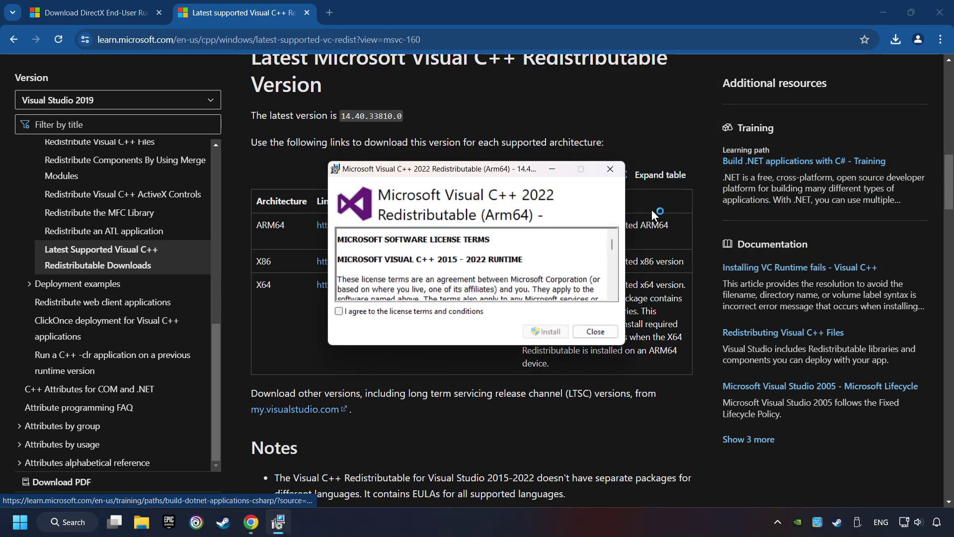
pyautogui.moveTo(612, 246); pyautogui.dragTo(599, 294)
pyautogui.click(338, 311)
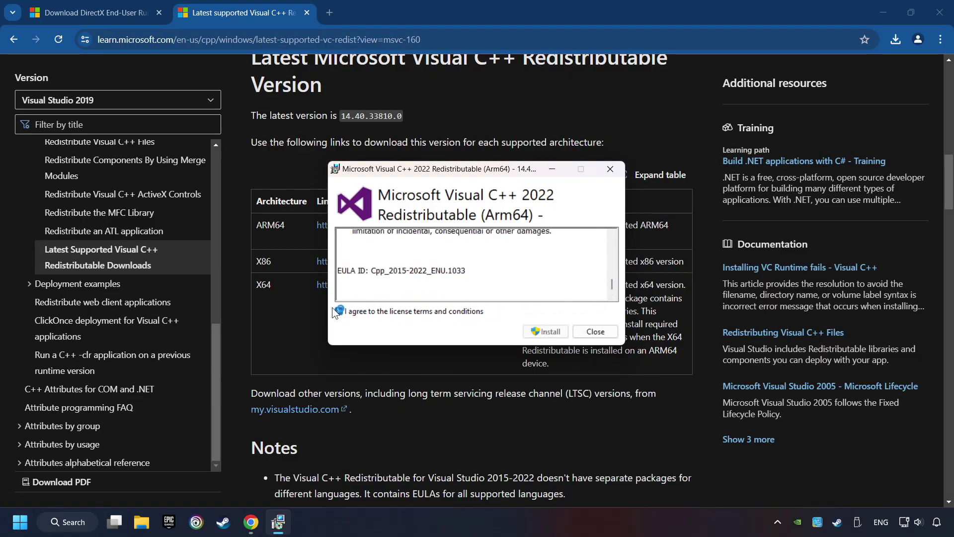
pyautogui.click(544, 331)
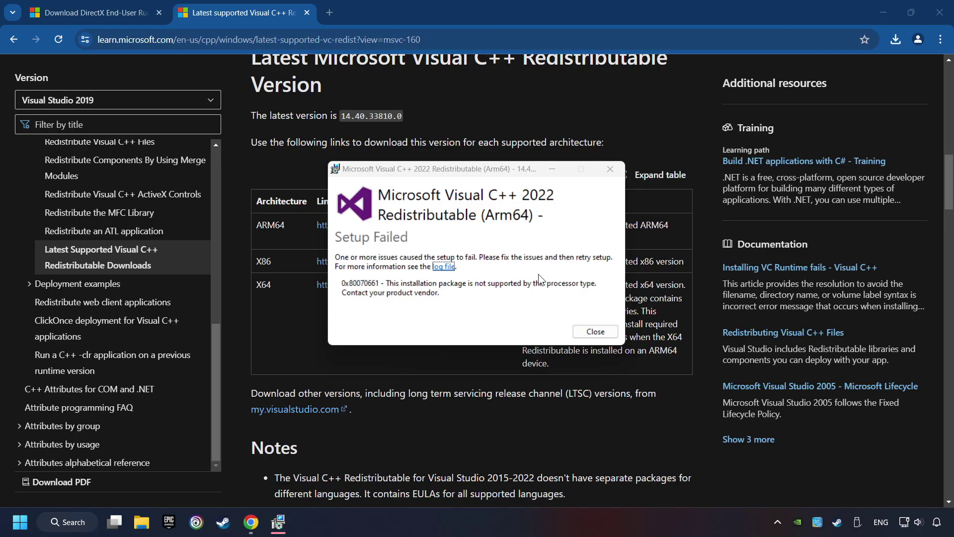
# Dismiss the ARM64 failure, then install VC_redist.x86.exe and VC_redist.x64.exe from Chrome's downloads
pyautogui.click(594, 331)
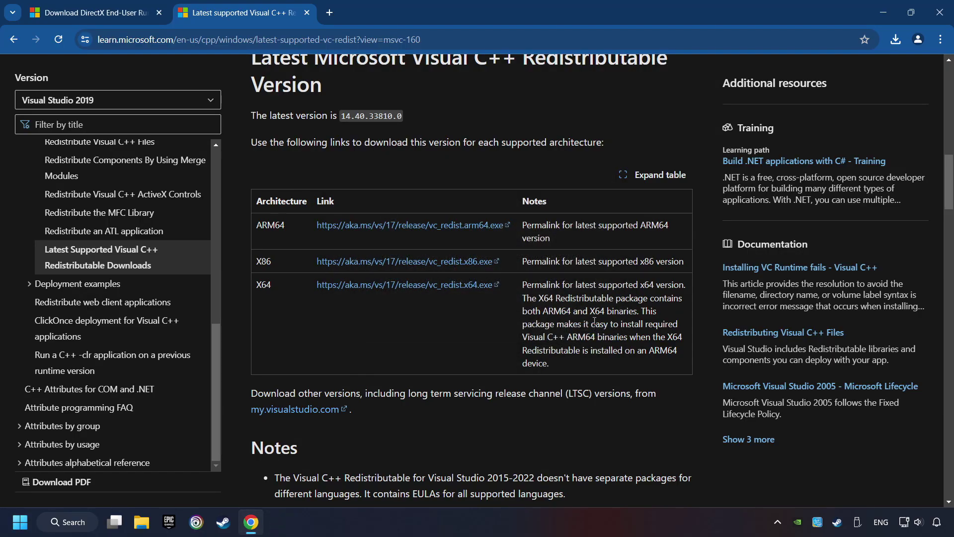
pyautogui.click(896, 39)
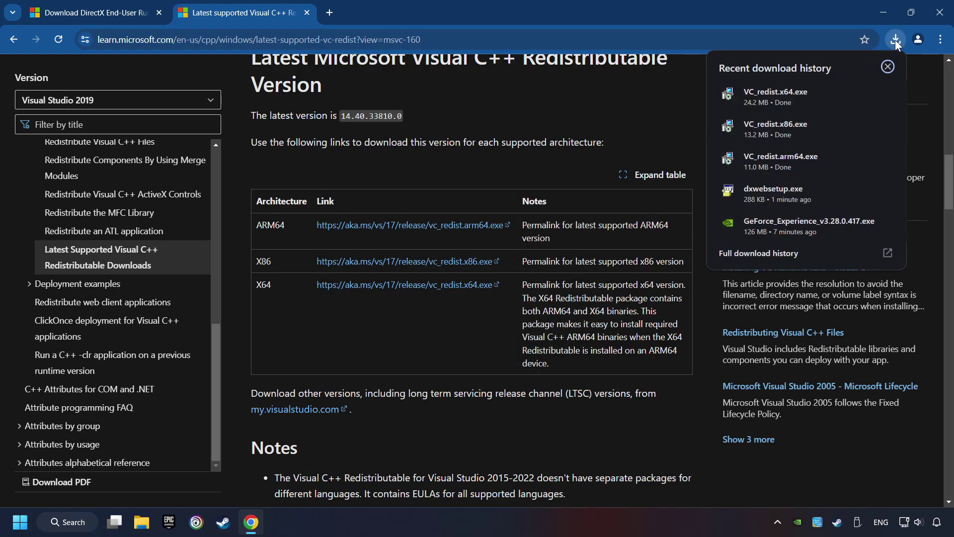
pyautogui.click(797, 122)
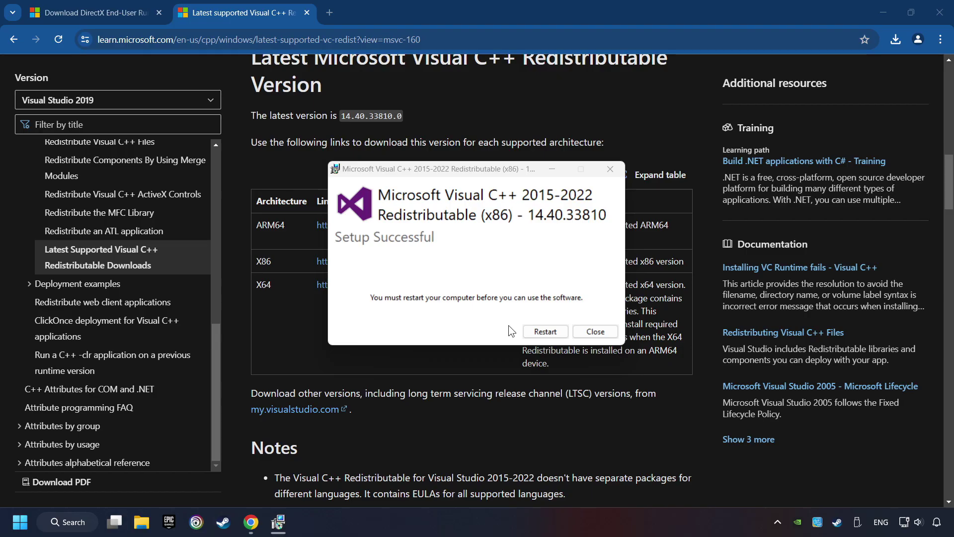
pyautogui.click(599, 331)
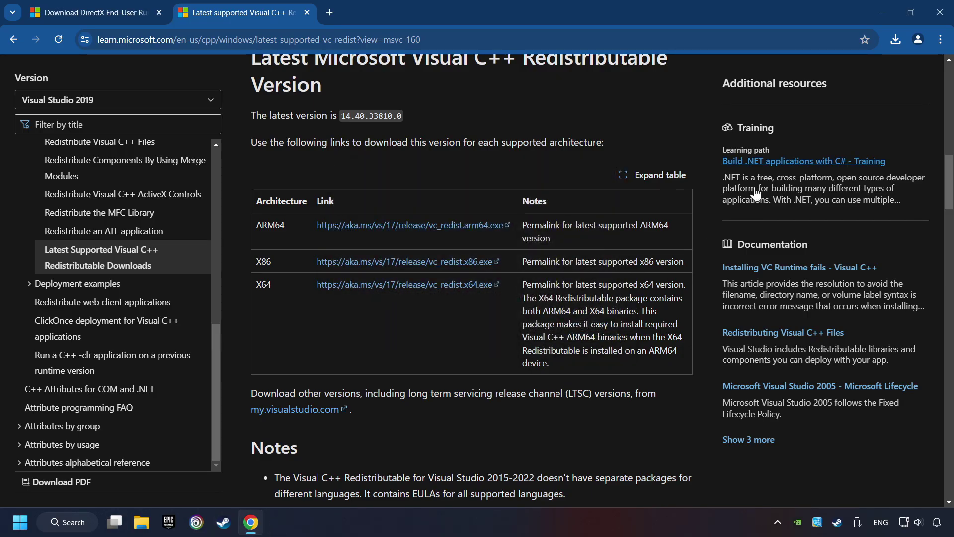
pyautogui.click(895, 40)
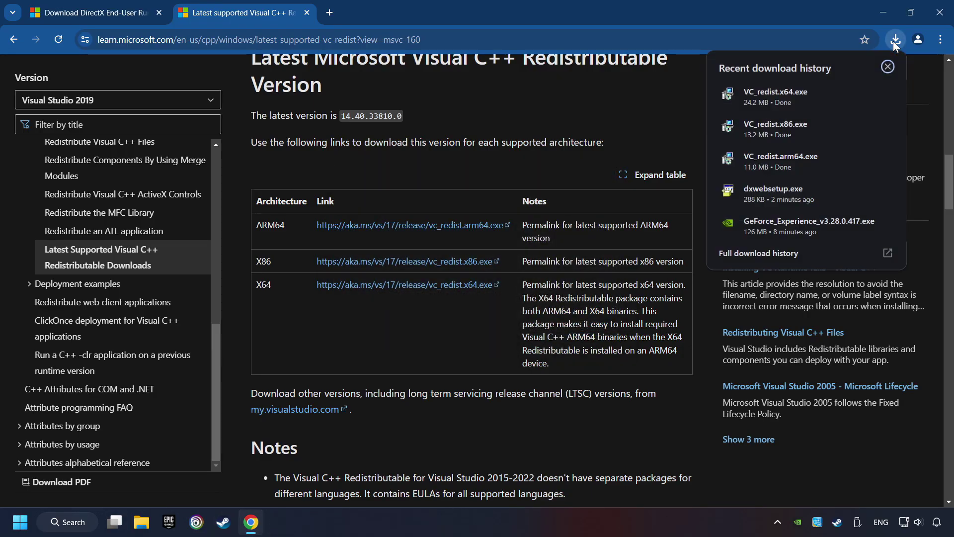
pyautogui.click(816, 91)
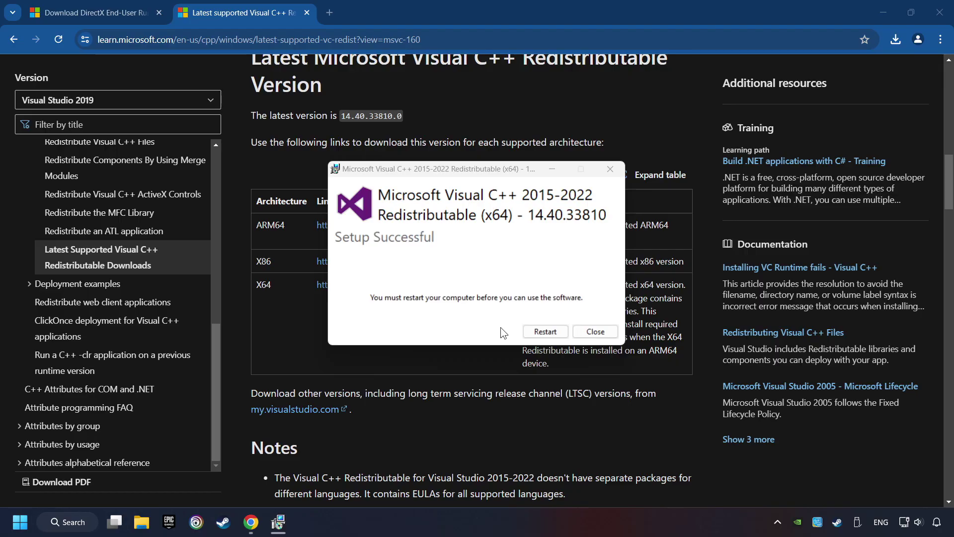
# Restart the PC, run a Windows Update check showing up to date, and close Settings
pyautogui.click(548, 332)
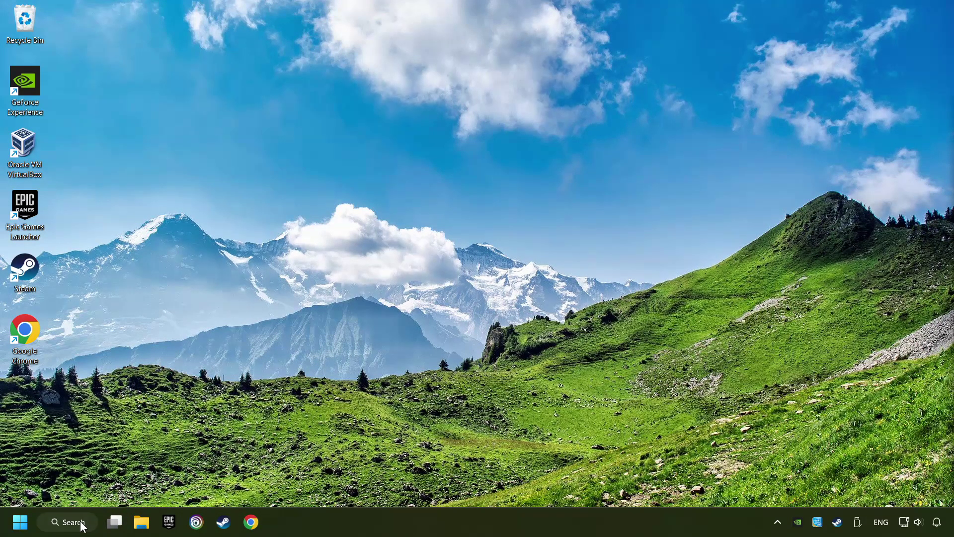
pyautogui.click(80, 522)
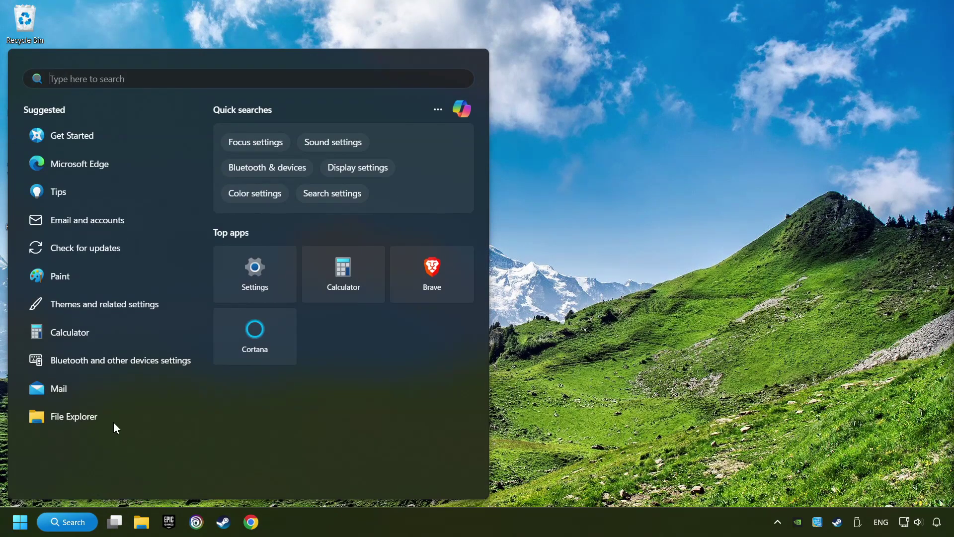
pyautogui.write('update')
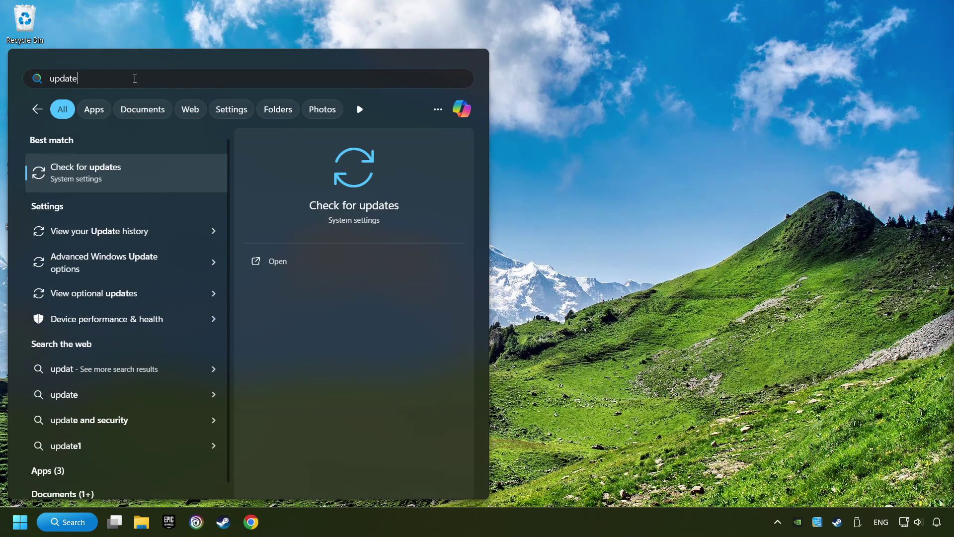
pyautogui.write('s')
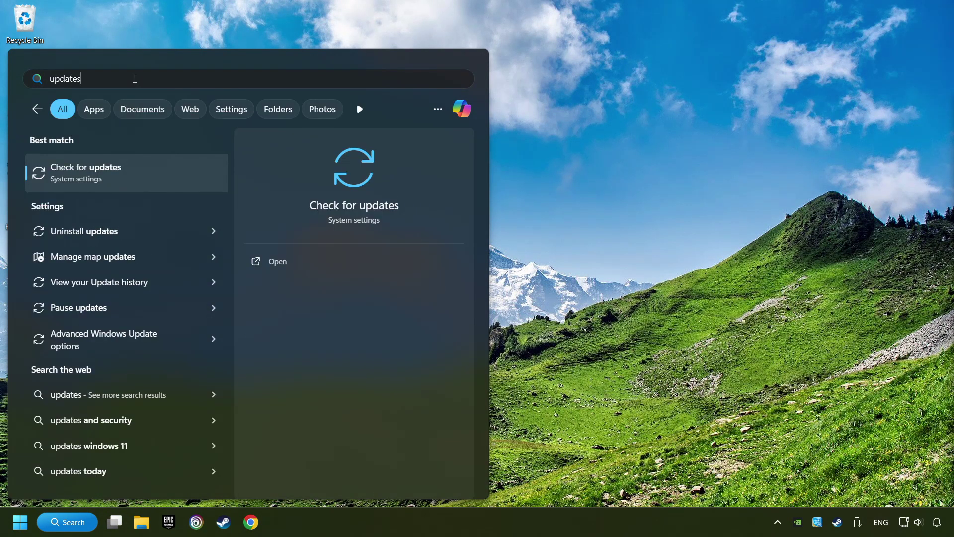
pyautogui.click(180, 174)
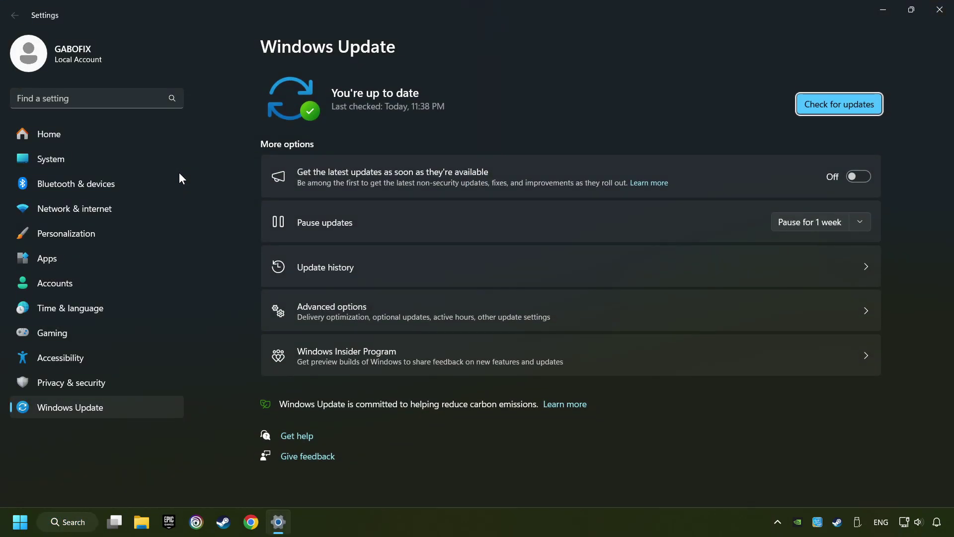
pyautogui.click(850, 109)
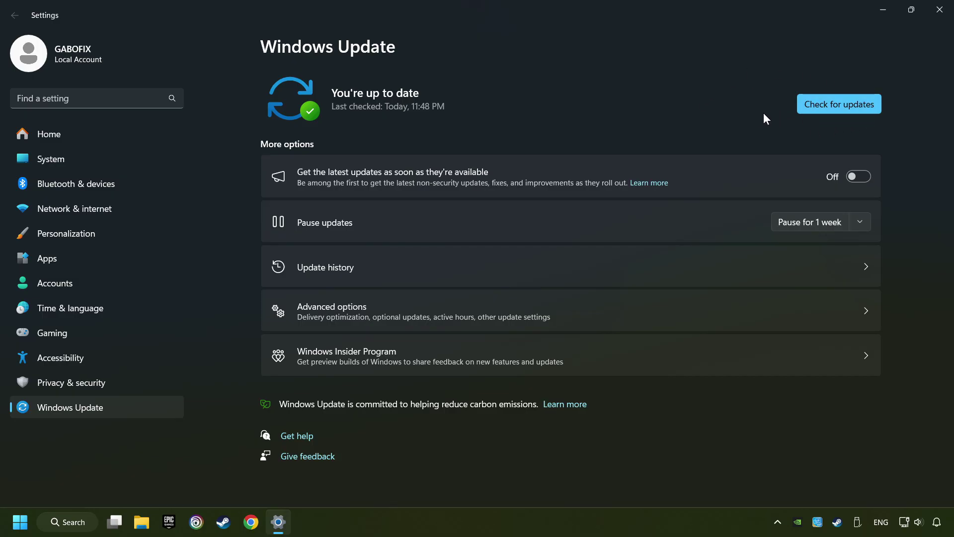
pyautogui.click(938, 17)
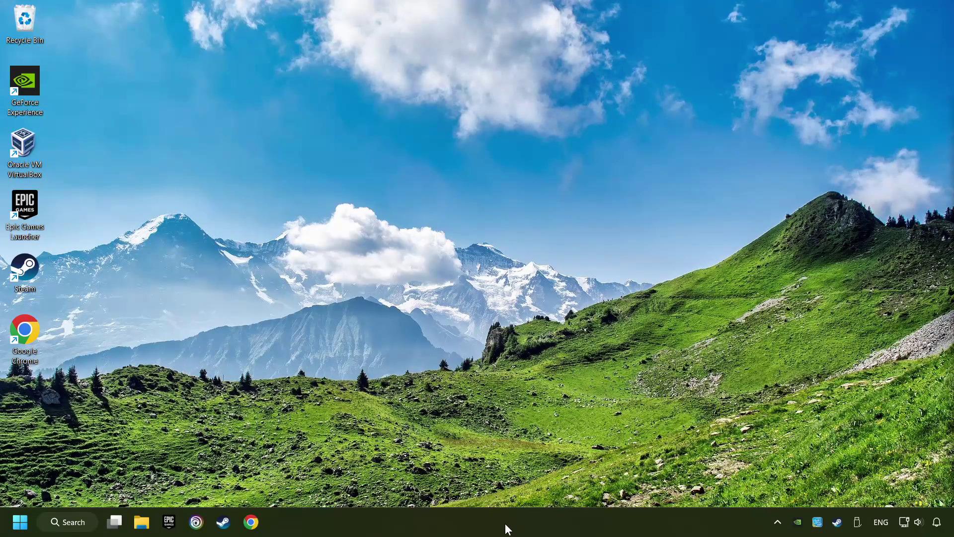
# Open Task Manager from the taskbar on its Startup apps page
pyautogui.rightClick(472, 527)
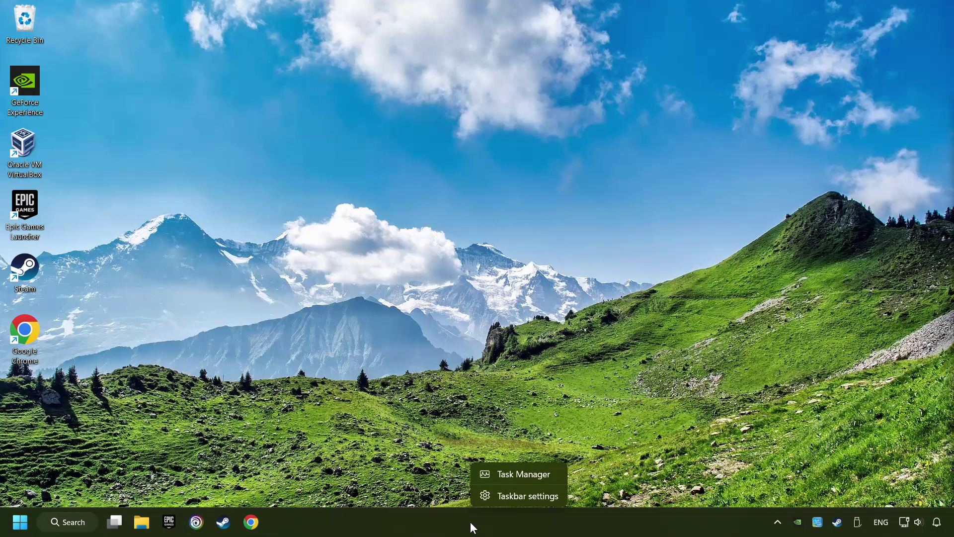
pyautogui.click(546, 476)
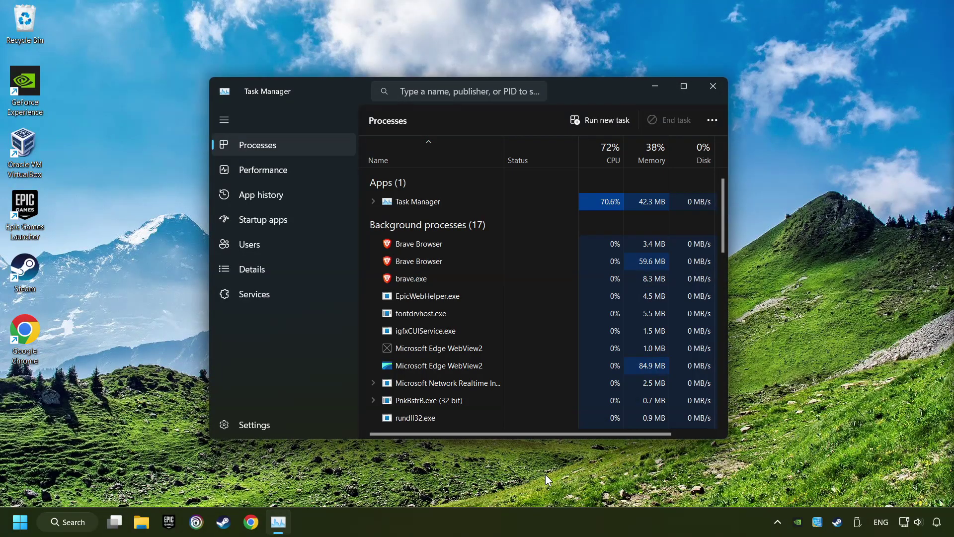
pyautogui.click(308, 221)
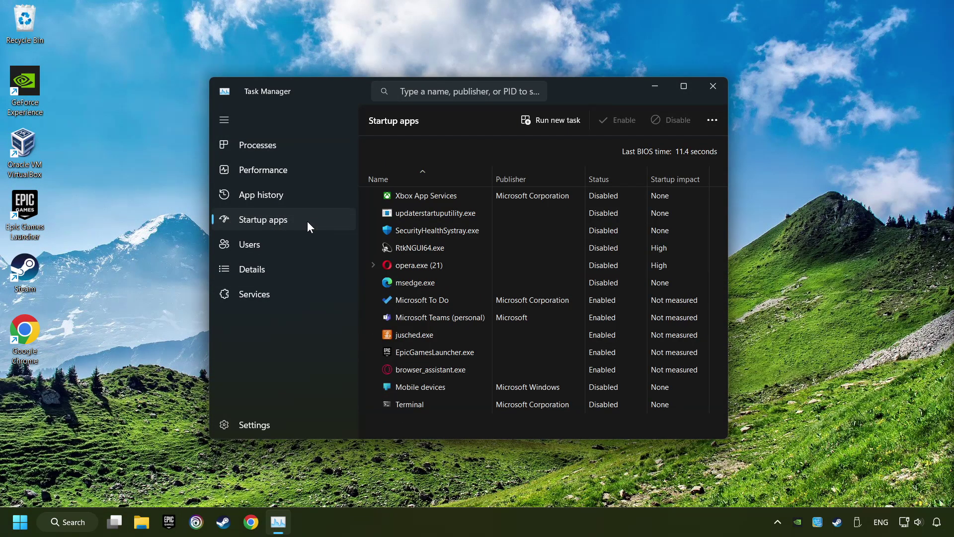
# Disable Microsoft To Do, Teams, jusched.exe, EpicGamesLauncher.exe and browser_assistant.exe at startup, then close Task Manager
pyautogui.click(518, 301)
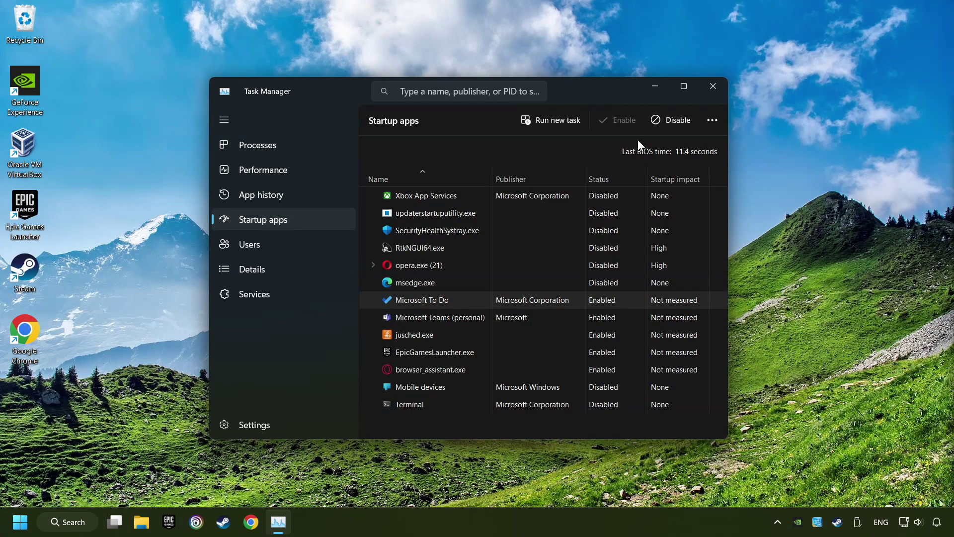
pyautogui.click(672, 120)
pyautogui.click(610, 322)
pyautogui.click(666, 125)
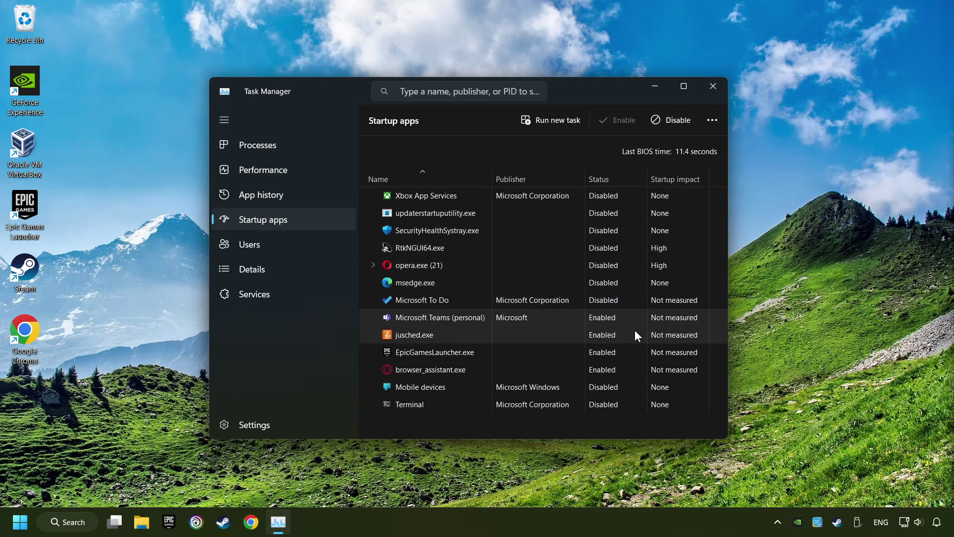
pyautogui.click(634, 330)
pyautogui.keyDown('ctrl'); pyautogui.click(627, 352); pyautogui.keyUp('ctrl')
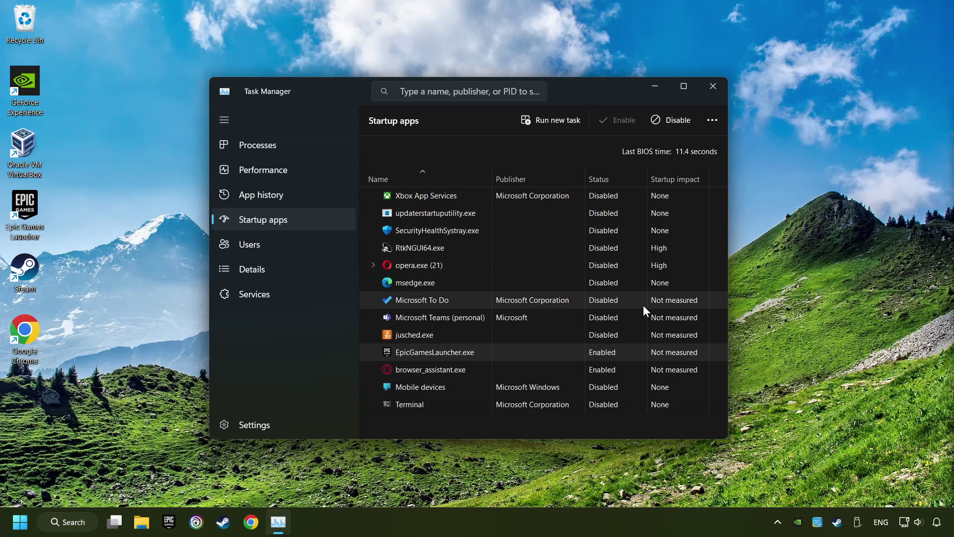
pyautogui.click(679, 124)
pyautogui.click(640, 370)
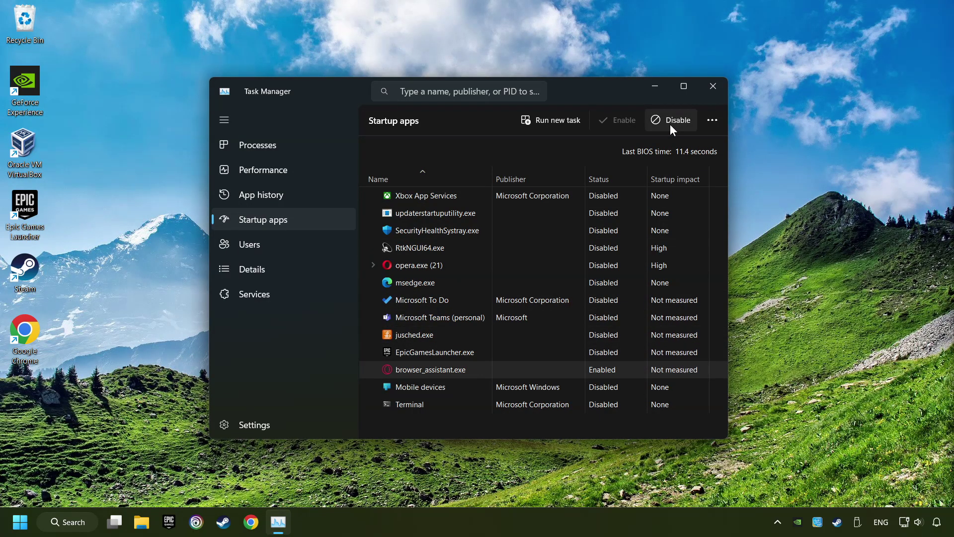
pyautogui.click(670, 123)
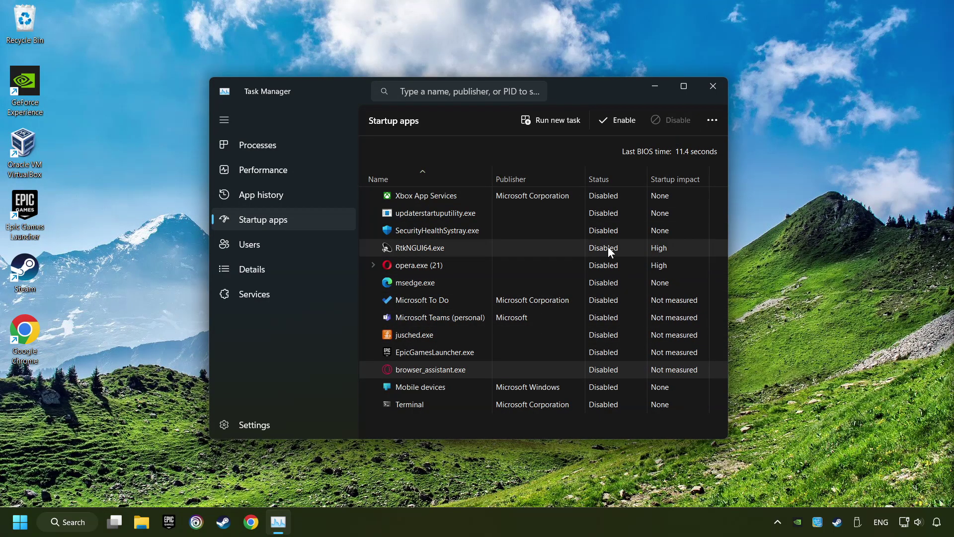
pyautogui.click(710, 86)
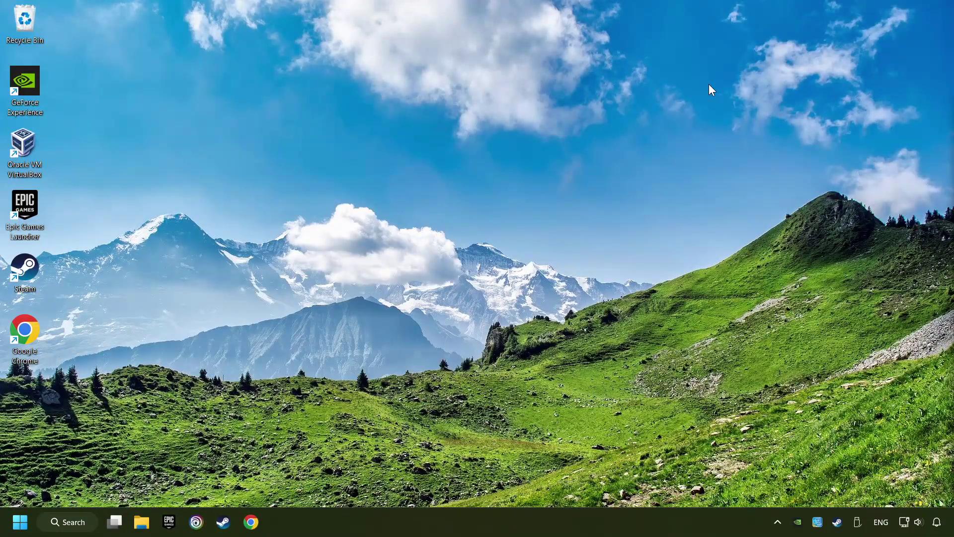
pyautogui.click(72, 526)
pyautogui.write('whatsapp web')
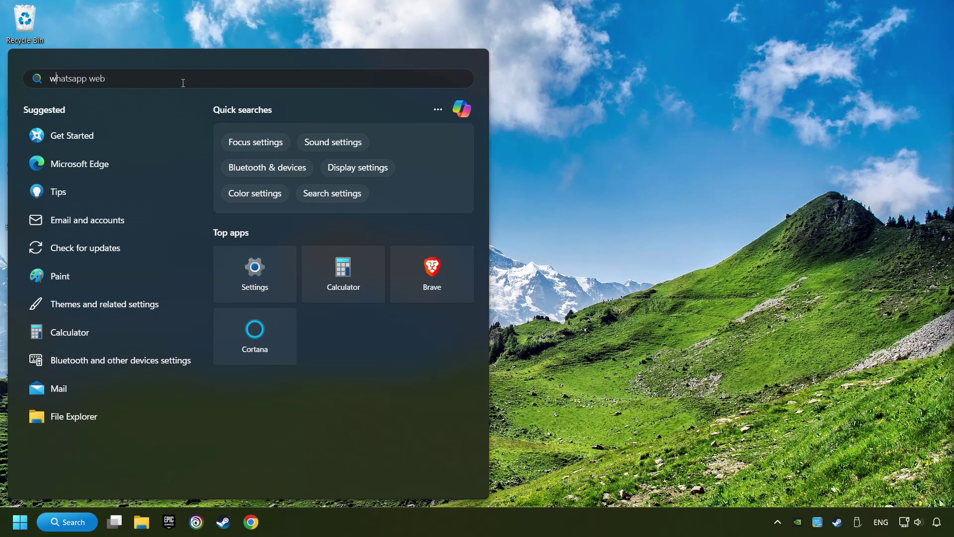
pyautogui.write('indows sec')
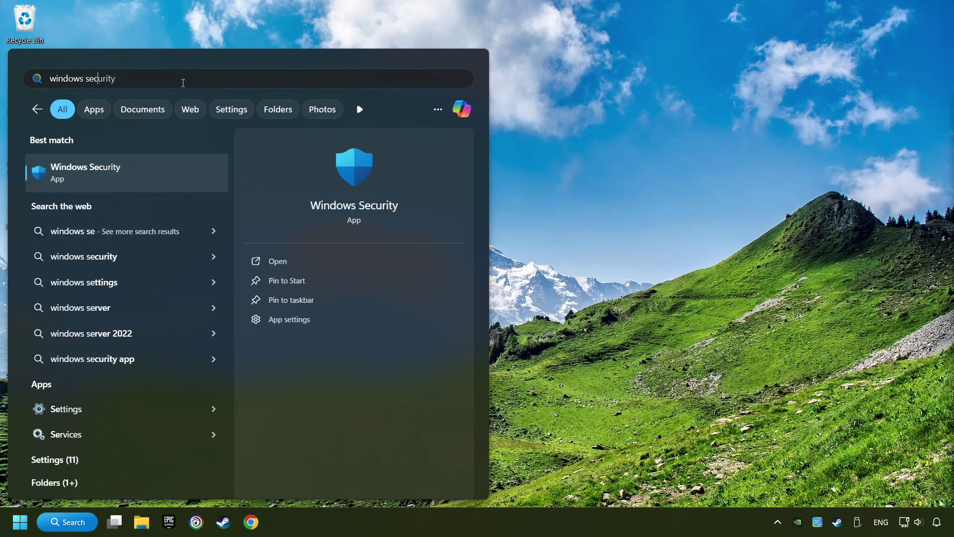
pyautogui.write('urity')
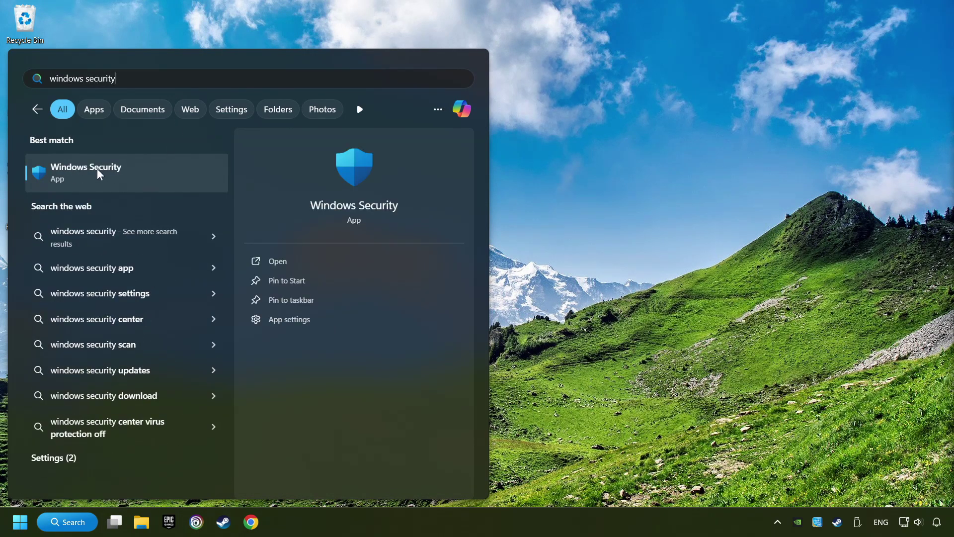
pyautogui.click(193, 175)
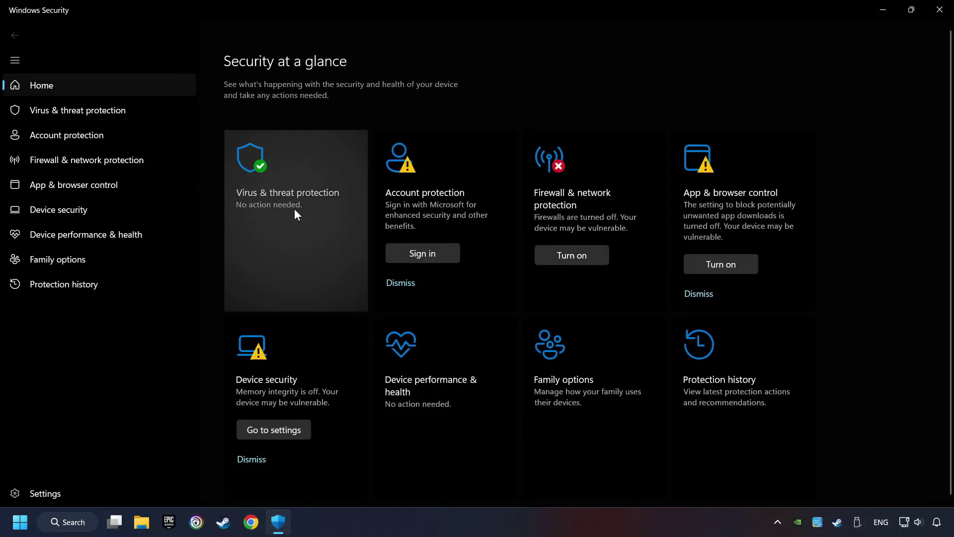
pyautogui.click(310, 215)
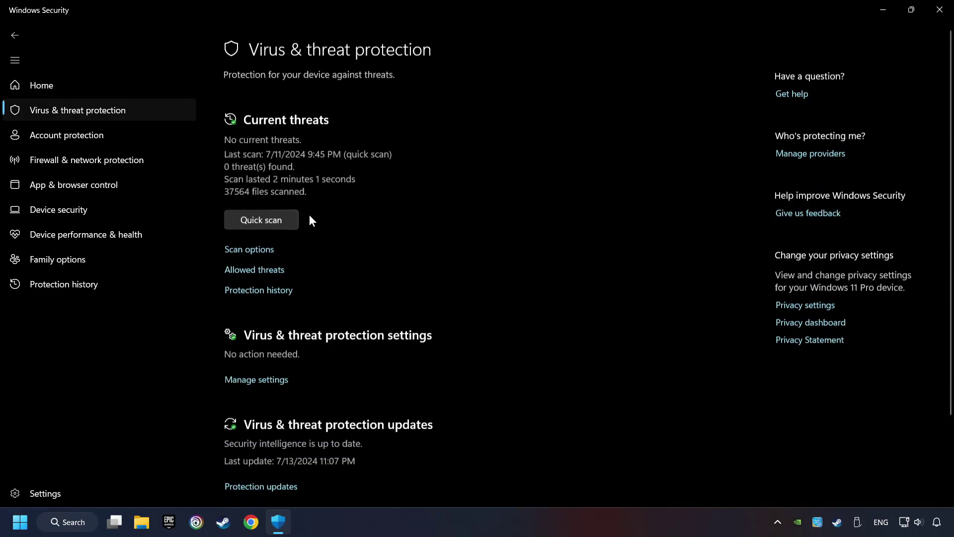
pyautogui.scroll(-3, 324, 247)
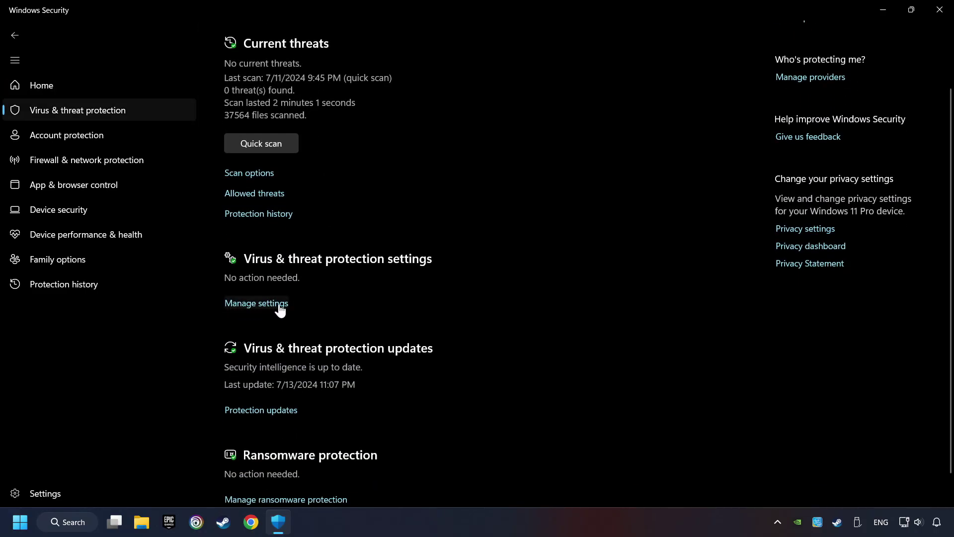
pyautogui.click(276, 305)
pyautogui.scroll(-10, 351, 302)
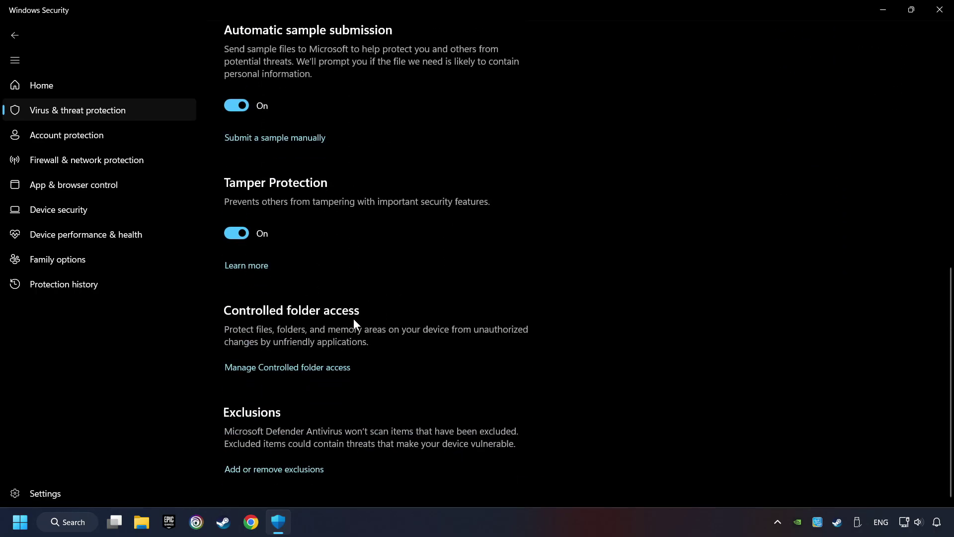
pyautogui.click(292, 470)
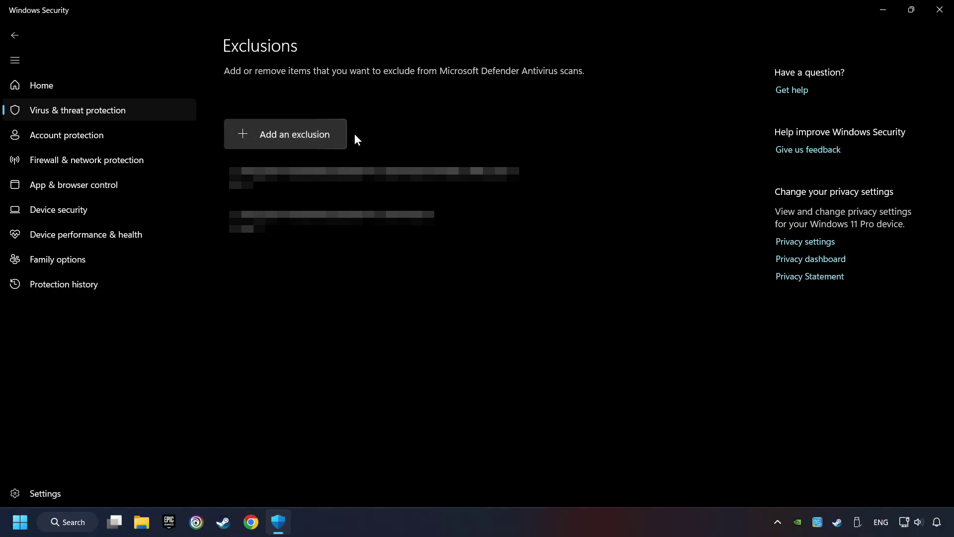
pyautogui.click(938, 16)
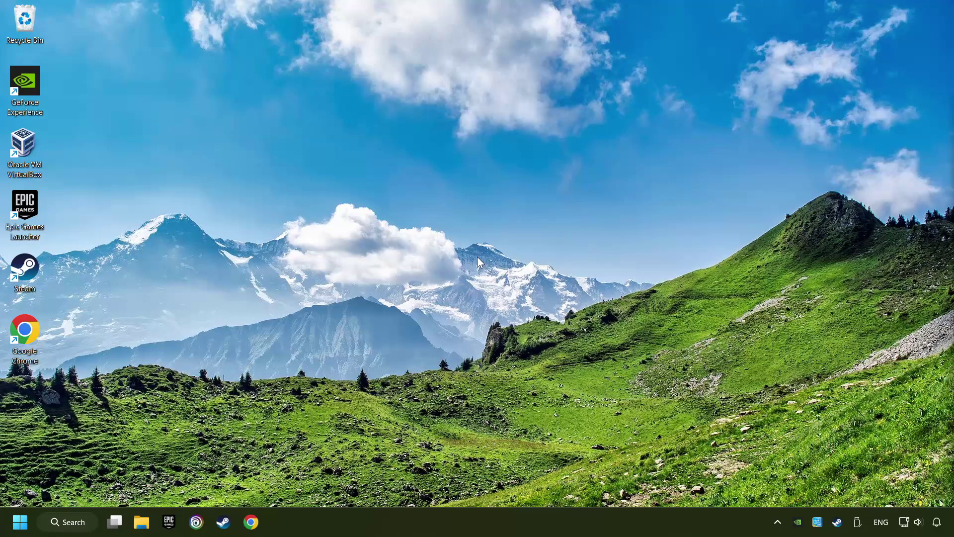
# Open 'Allow an app through Windows Firewall' via search and unlock it with Change settings
pyautogui.click(86, 526)
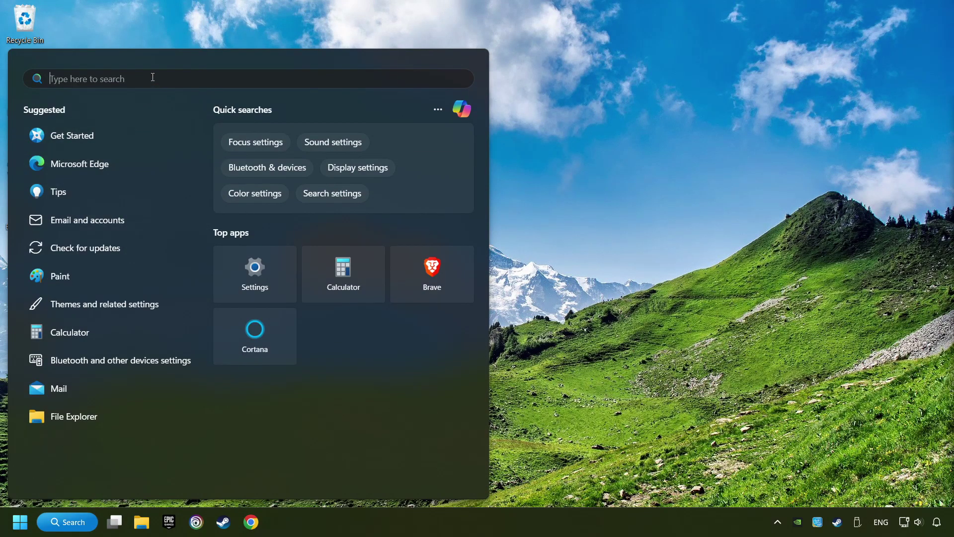
pyautogui.write('firewall')
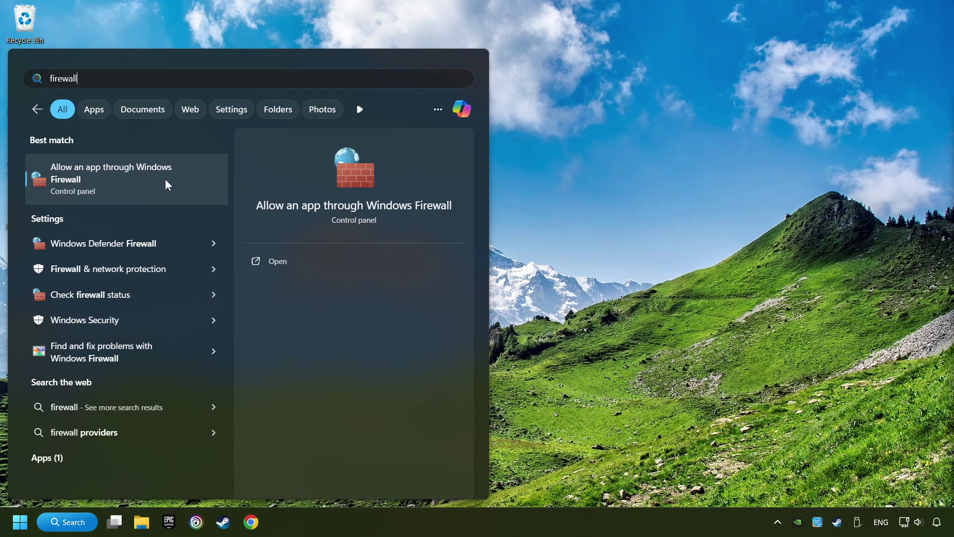
pyautogui.click(198, 173)
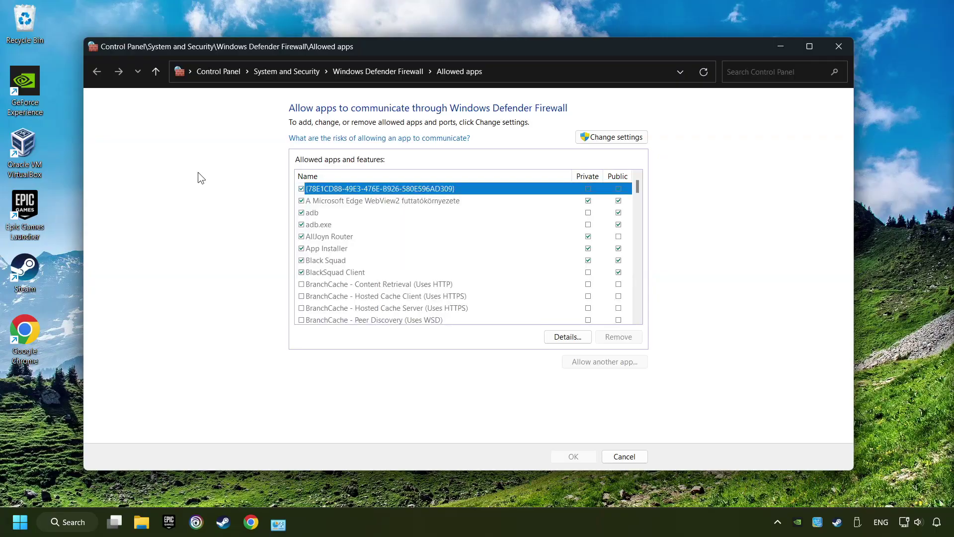
pyautogui.click(627, 141)
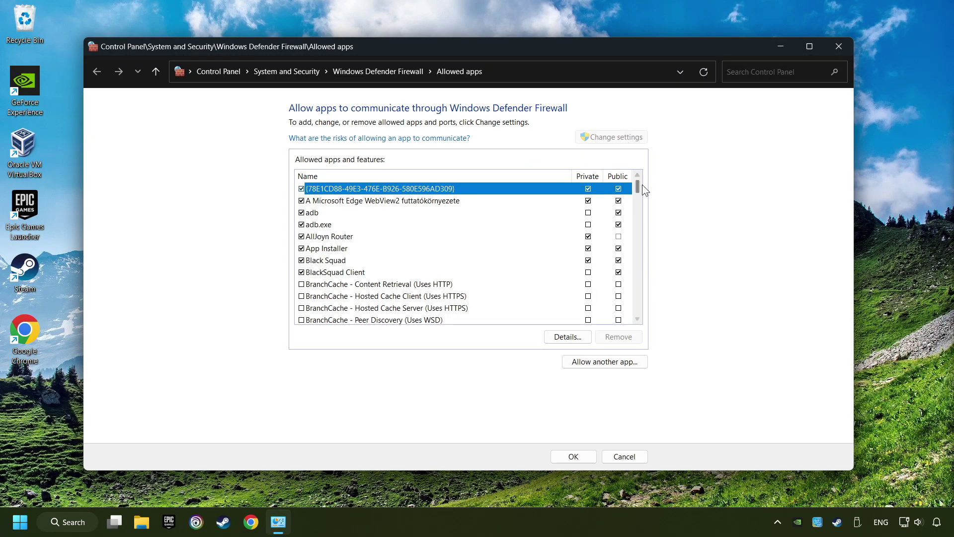
# Allow GAME.exe on both Private and Public networks and save with OK
pyautogui.moveTo(639, 188)
pyautogui.mouseDown()
pyautogui.moveTo(632, 236)
pyautogui.moveTo(630, 206)
pyautogui.mouseUp()
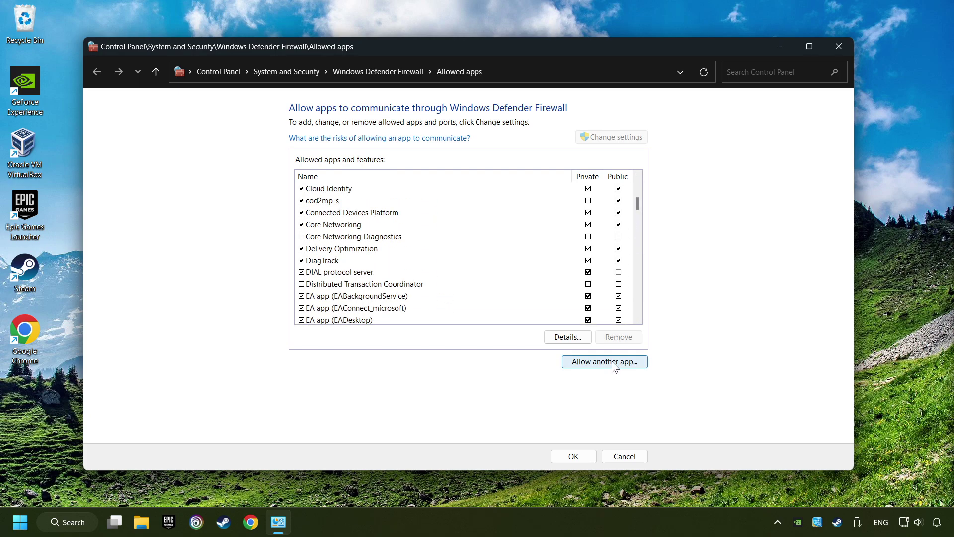
pyautogui.scroll(-6, 637, 204)
pyautogui.click(618, 190)
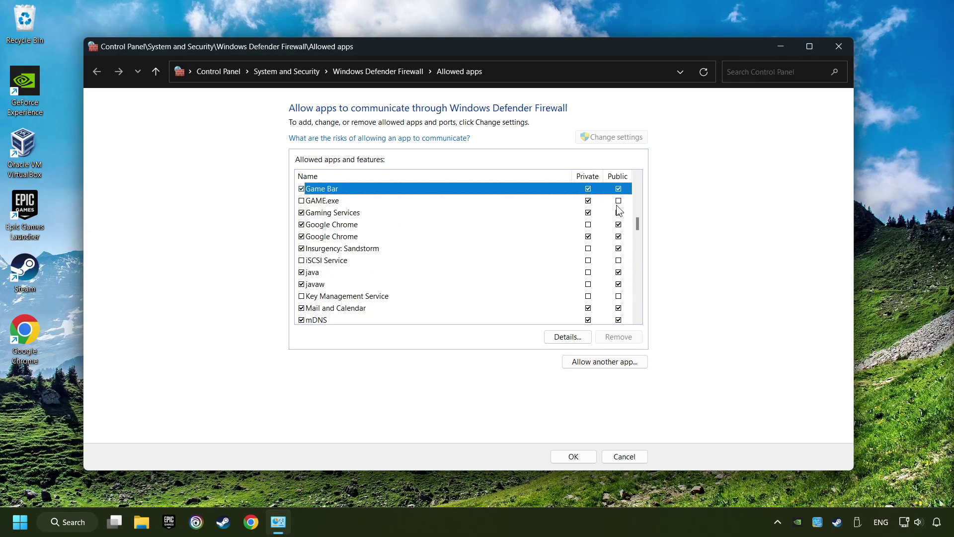
pyautogui.click(616, 201)
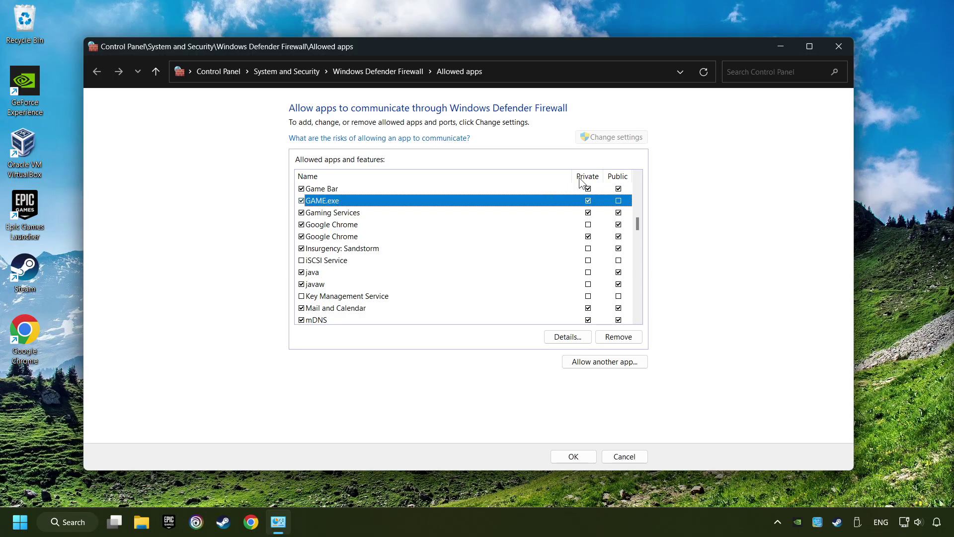
pyautogui.click(619, 201)
pyautogui.click(588, 200)
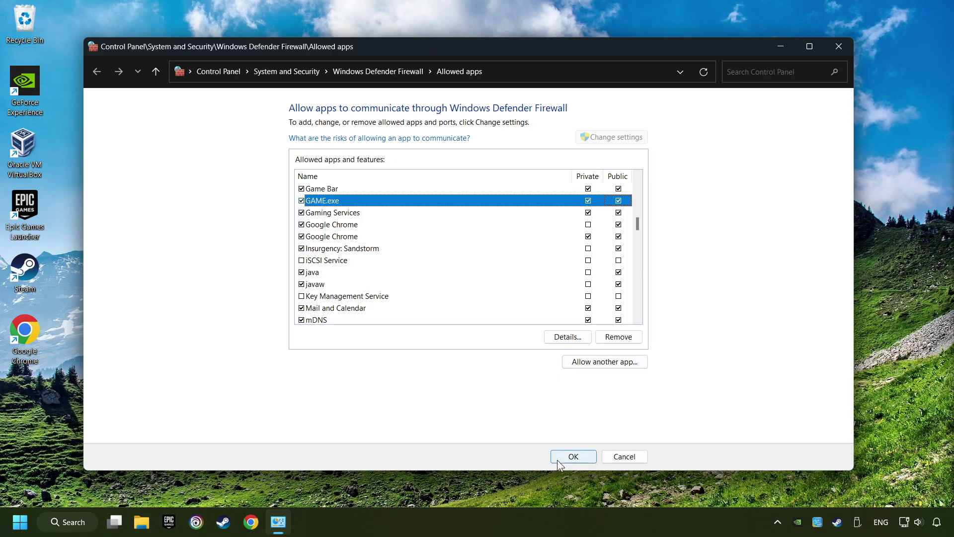
pyautogui.click(574, 456)
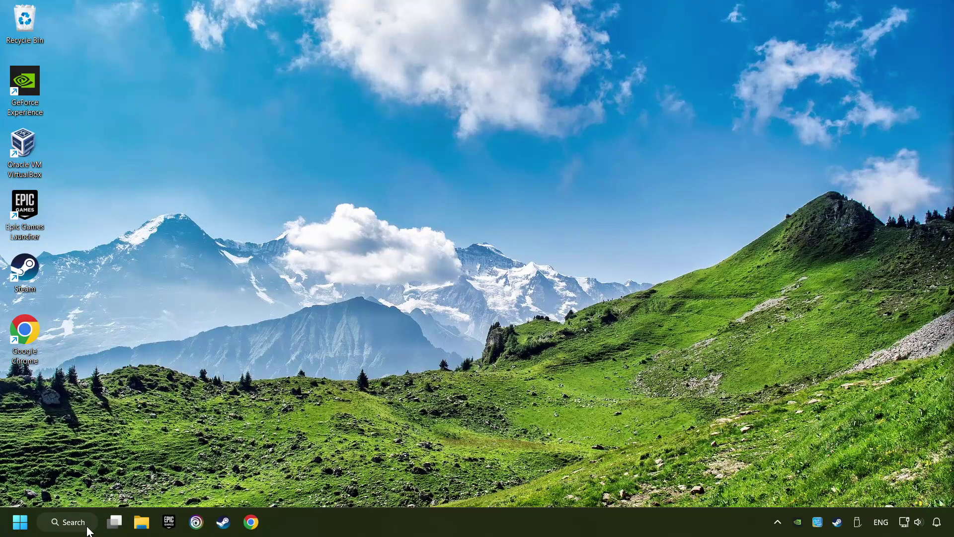
# Launch Command Prompt as administrator from a 'cmd' search
pyautogui.click(70, 523)
pyautogui.write('cmd')
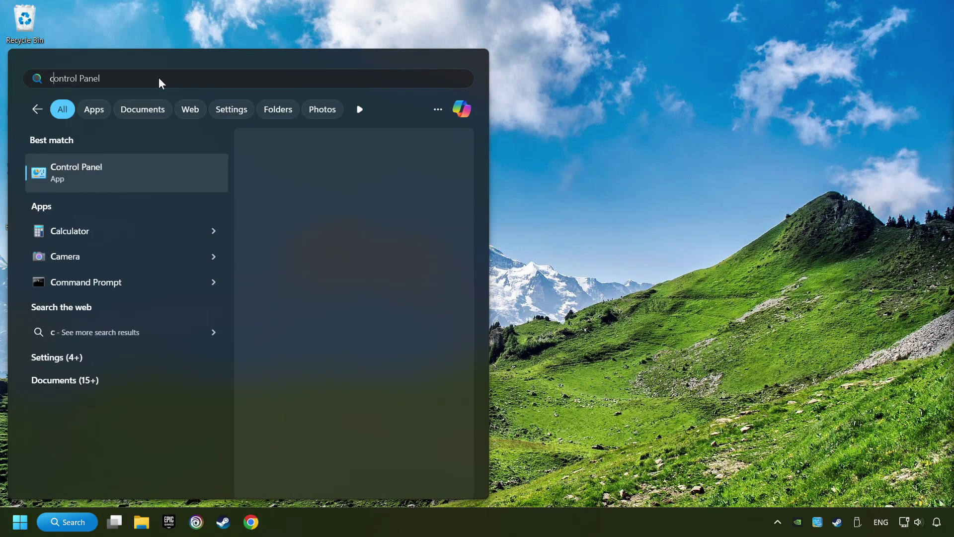
pyautogui.rightClick(186, 176)
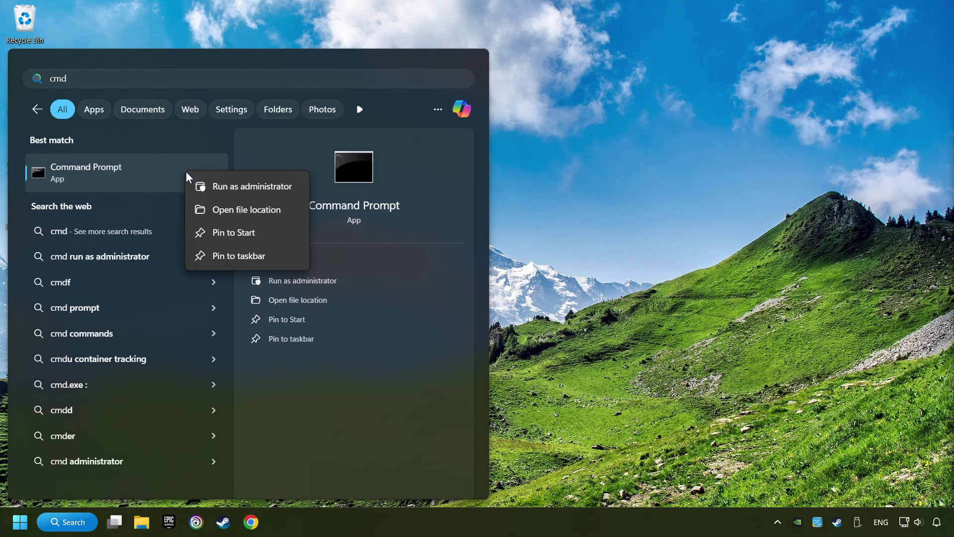
pyautogui.click(240, 186)
pyautogui.moveTo(232, 92); pyautogui.dragTo(343, 104)
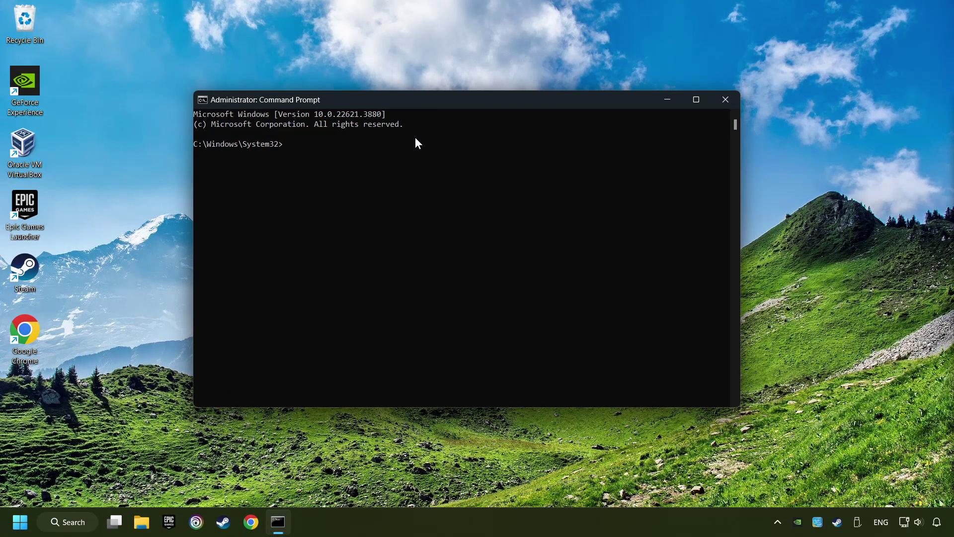
# Run sfc /scannow, then close the Command Prompt window
pyautogui.write('sfc /scannow')
pyautogui.press('Return')
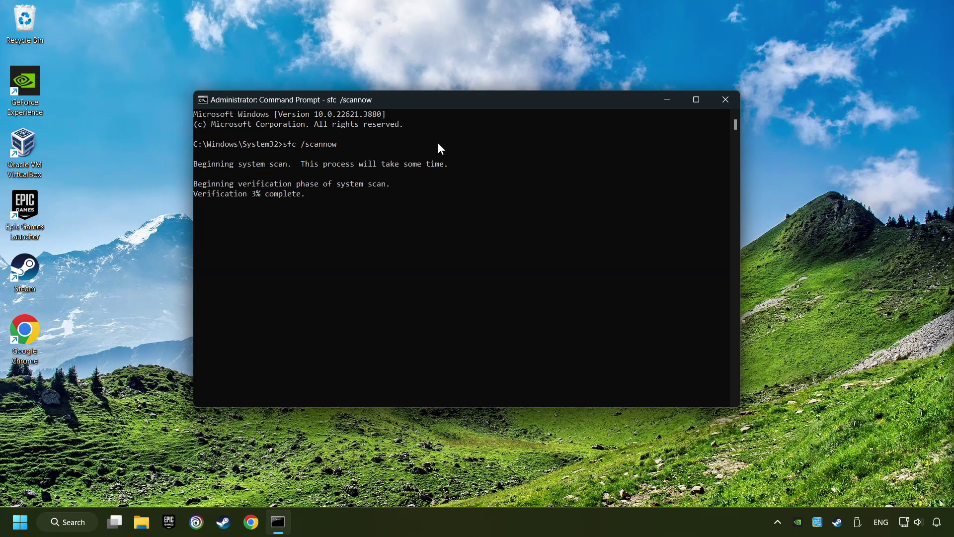
pyautogui.hotkey('alt', 'F4')
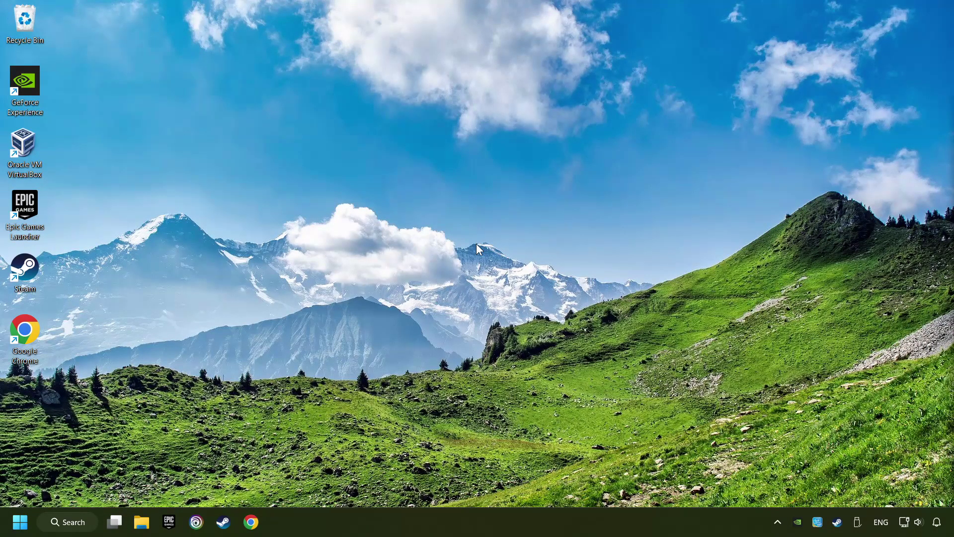